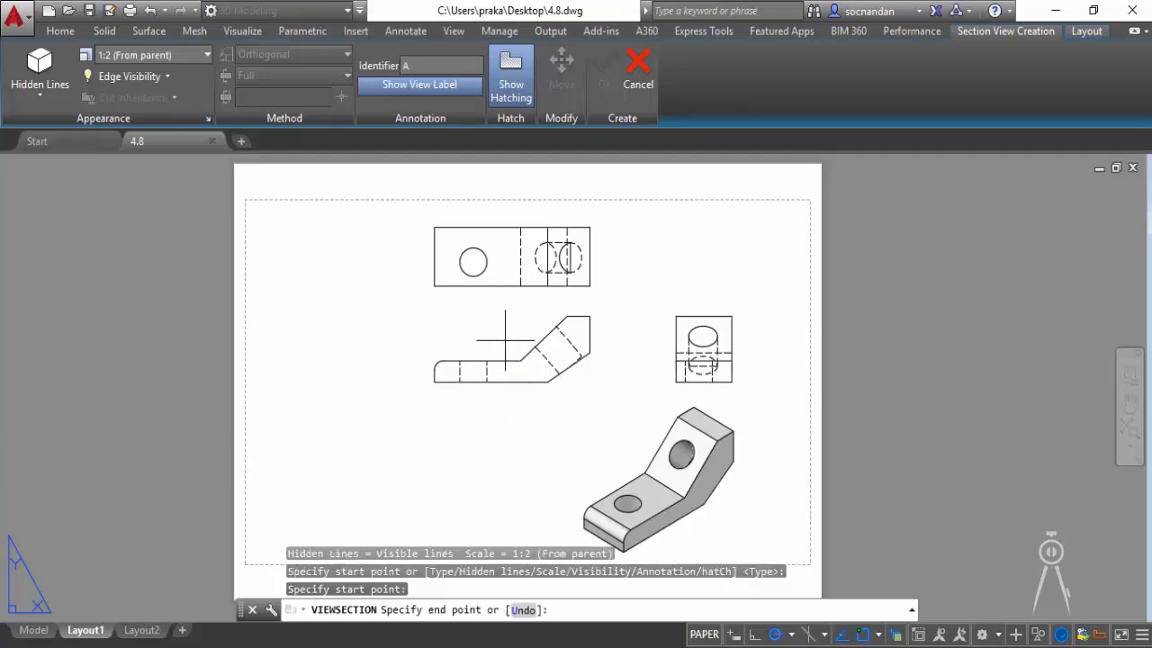
Step: Finish the horizontal section line across the front view's angled arm and create the section view directly below the front view
left_click(612, 341)
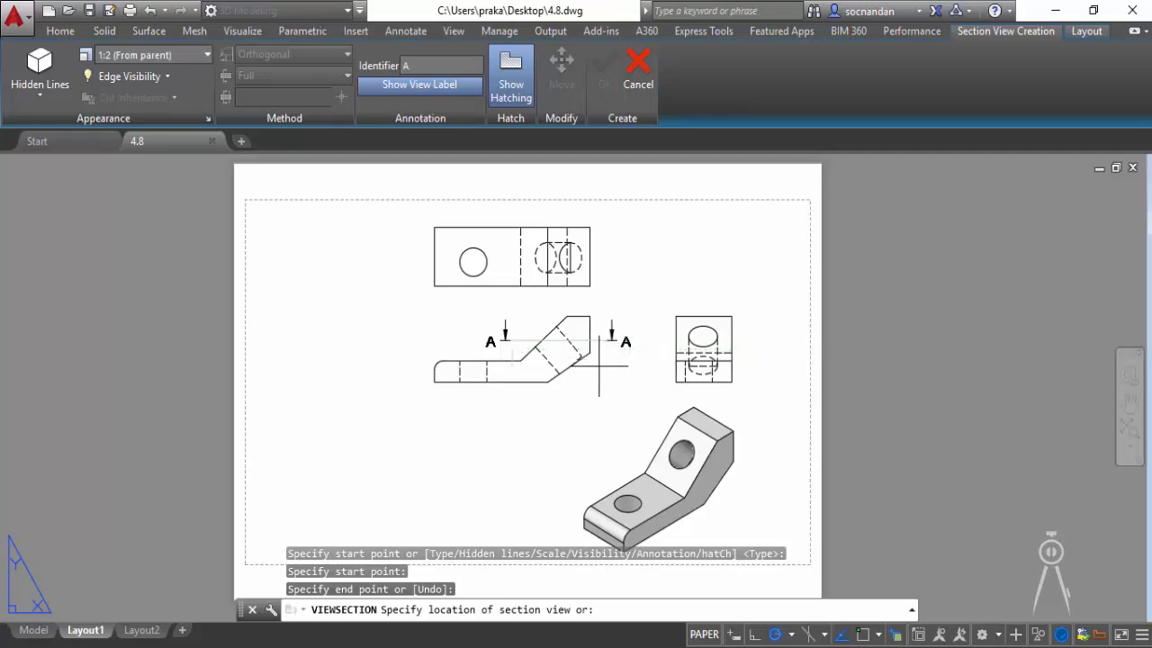
left_click(599, 364)
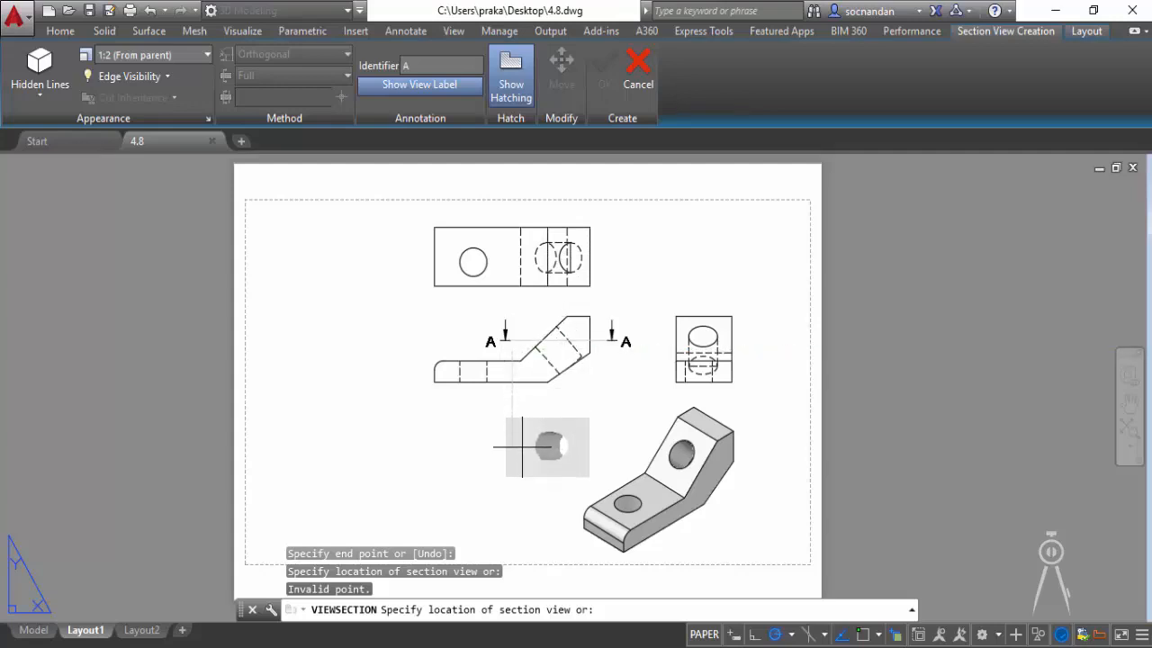
left_click(522, 447)
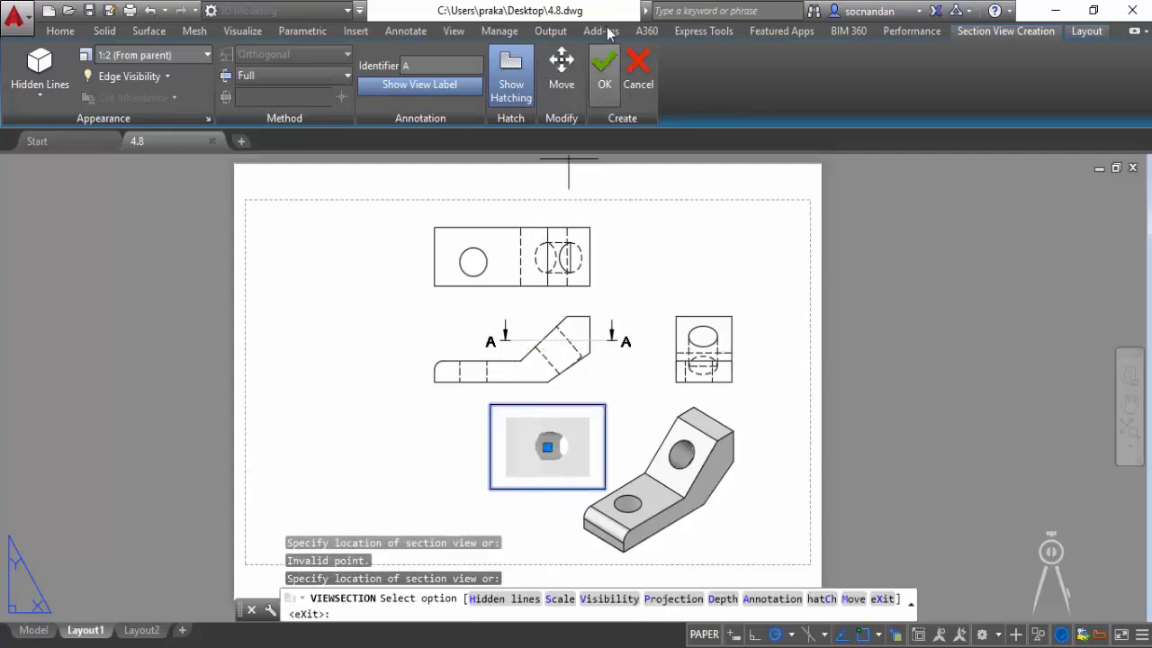
left_click(604, 85)
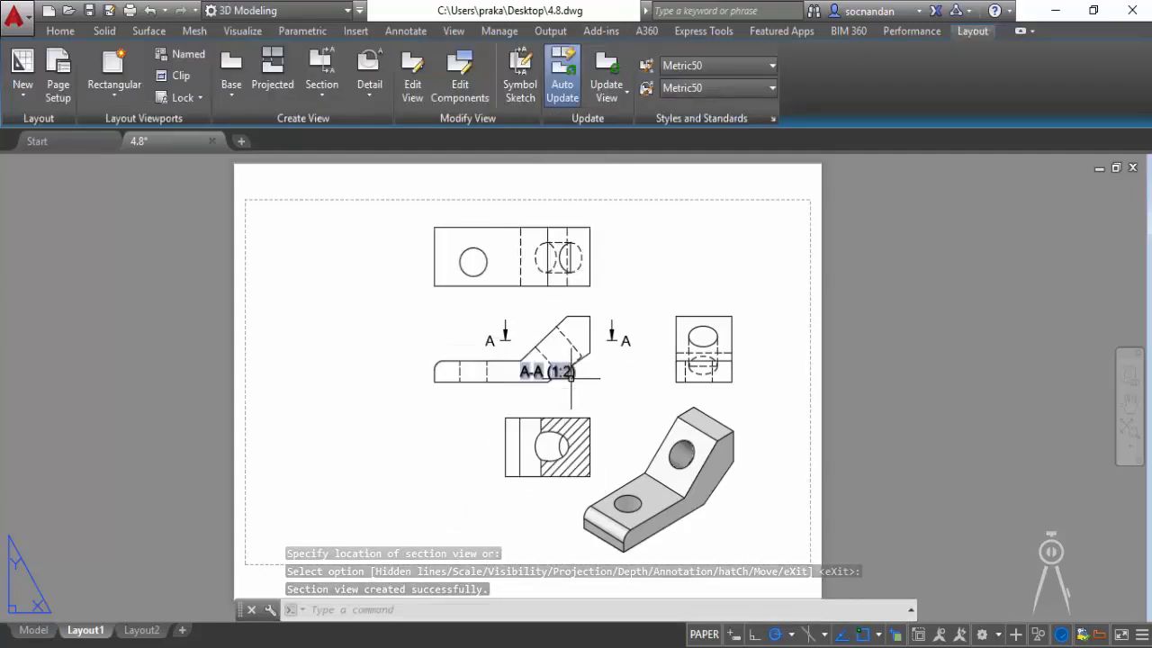
Step: Move the A-A section label straight down to just below its hatched section view
left_click(572, 378)
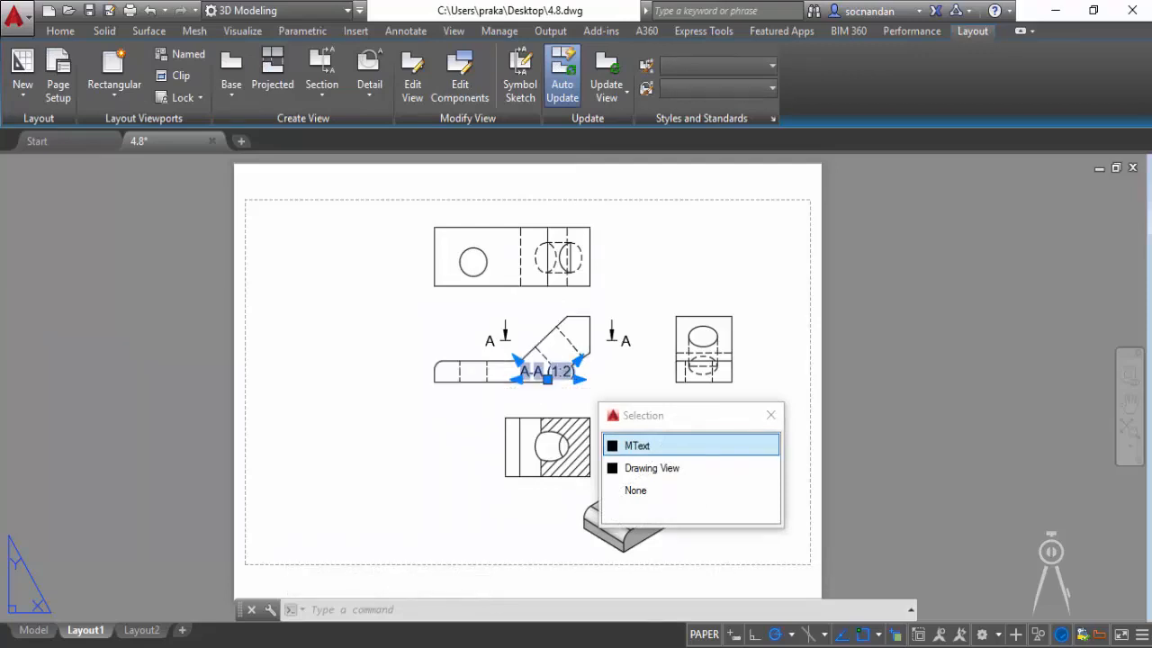
left_click(547, 378)
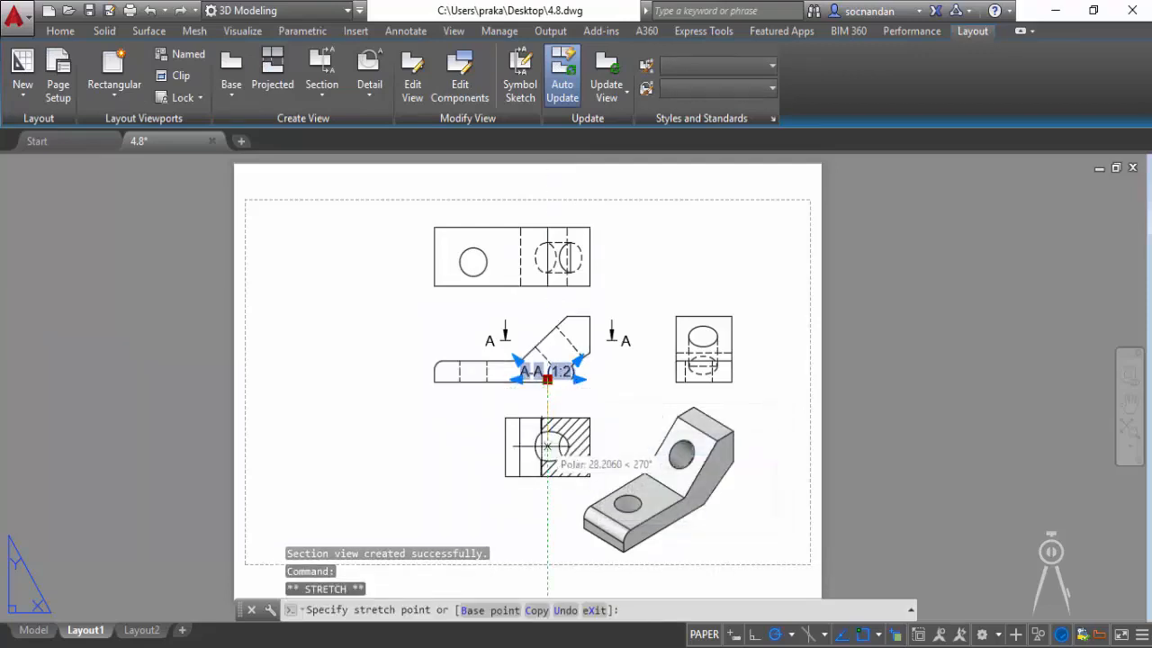
left_click(546, 492)
key("Escape")
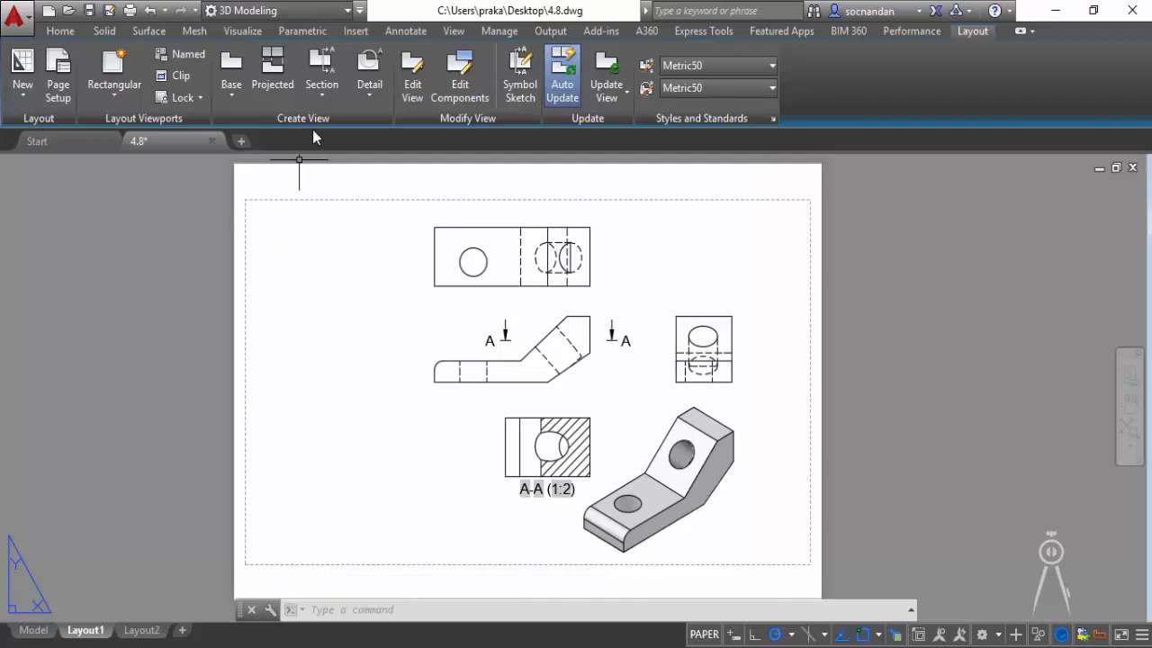
Step: Create a half section view of the top view, cutting through the angled arm's hole, and place it beside the plate's round-hole end
left_click(323, 96)
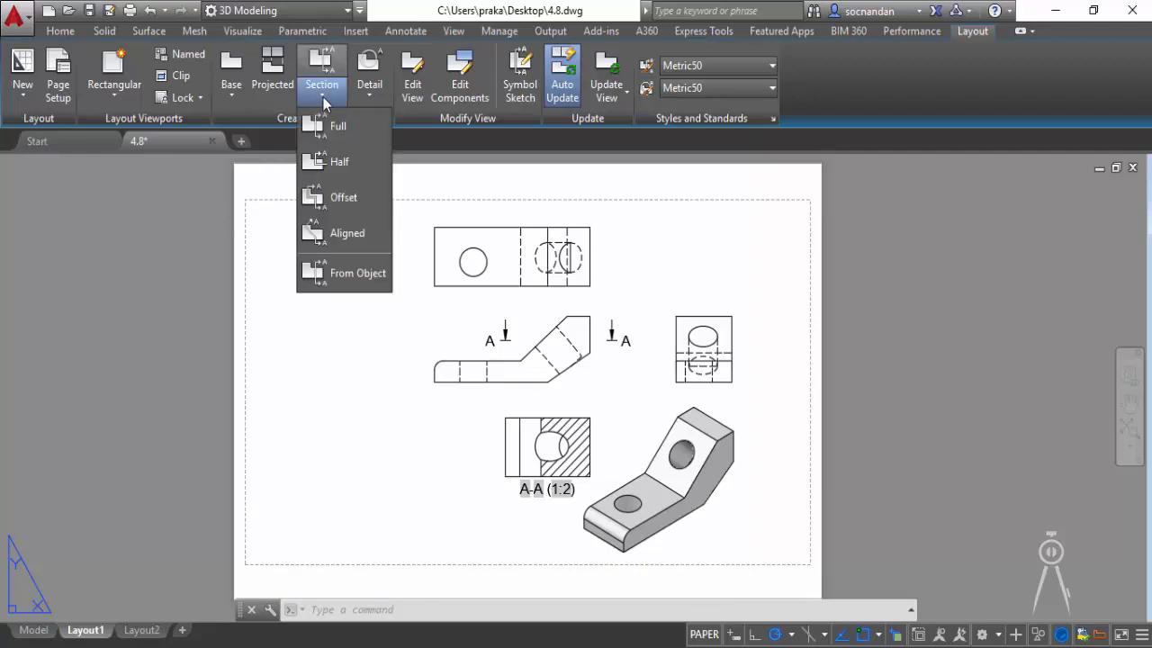
left_click(357, 162)
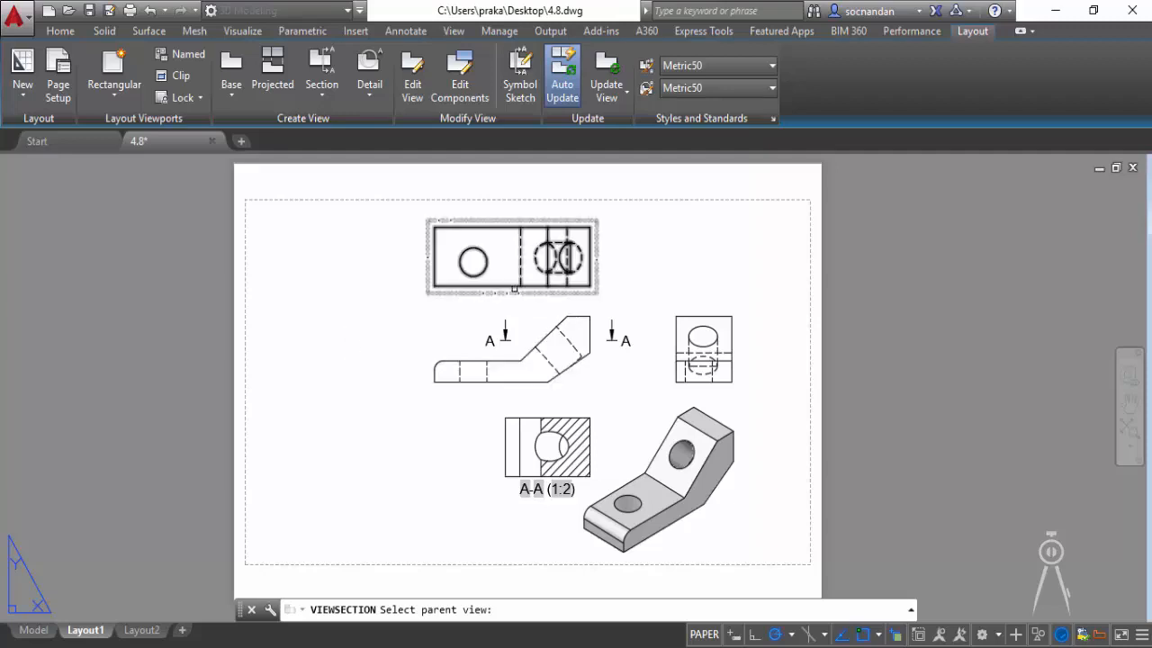
left_click(534, 259)
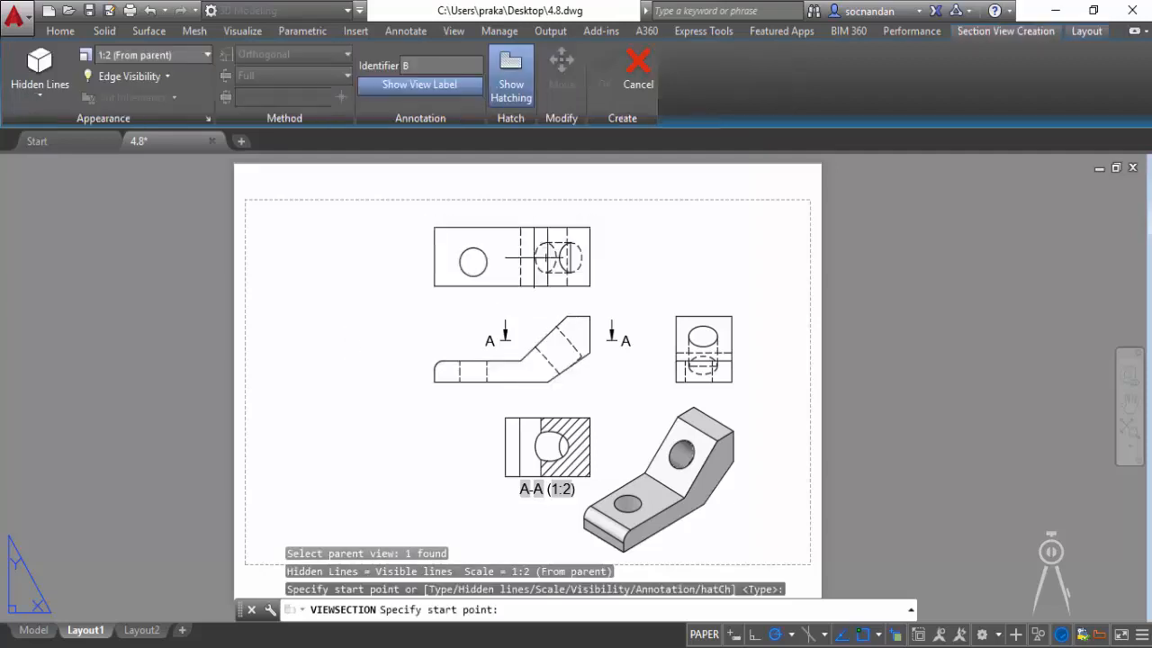
left_click(566, 216)
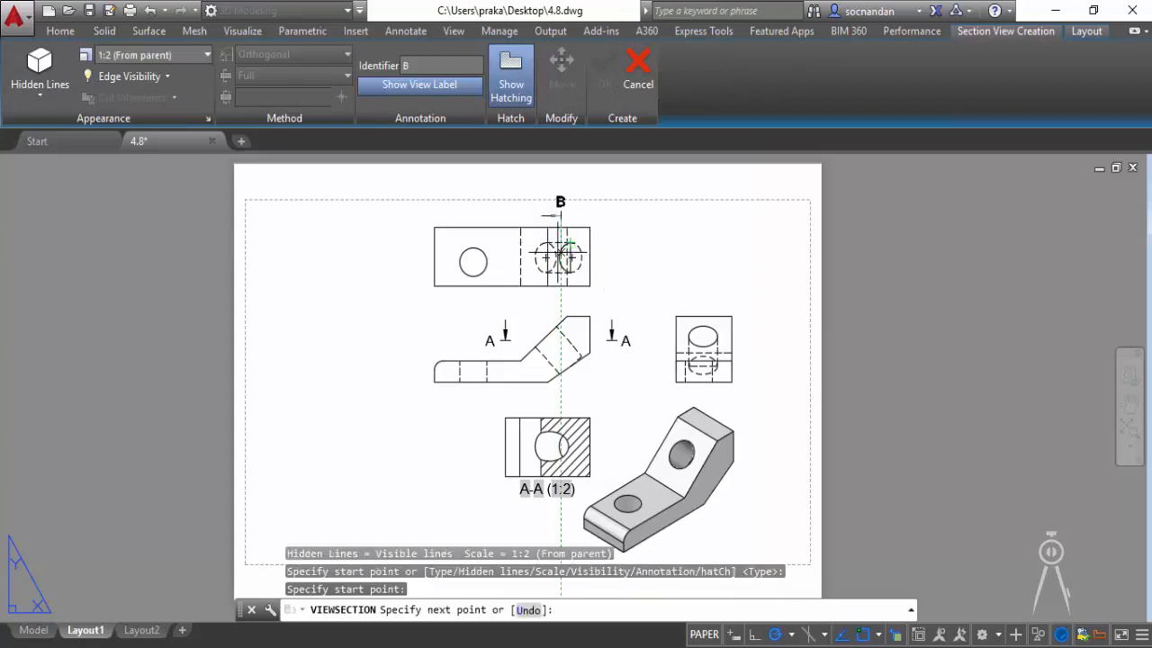
left_click(569, 243)
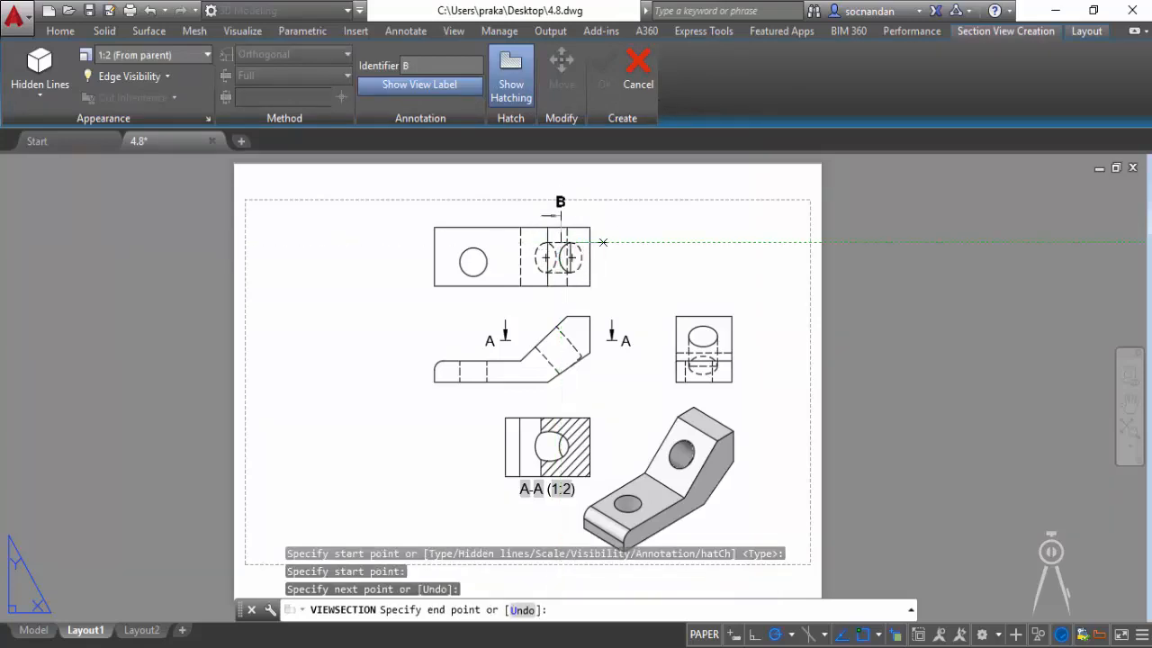
left_click(602, 243)
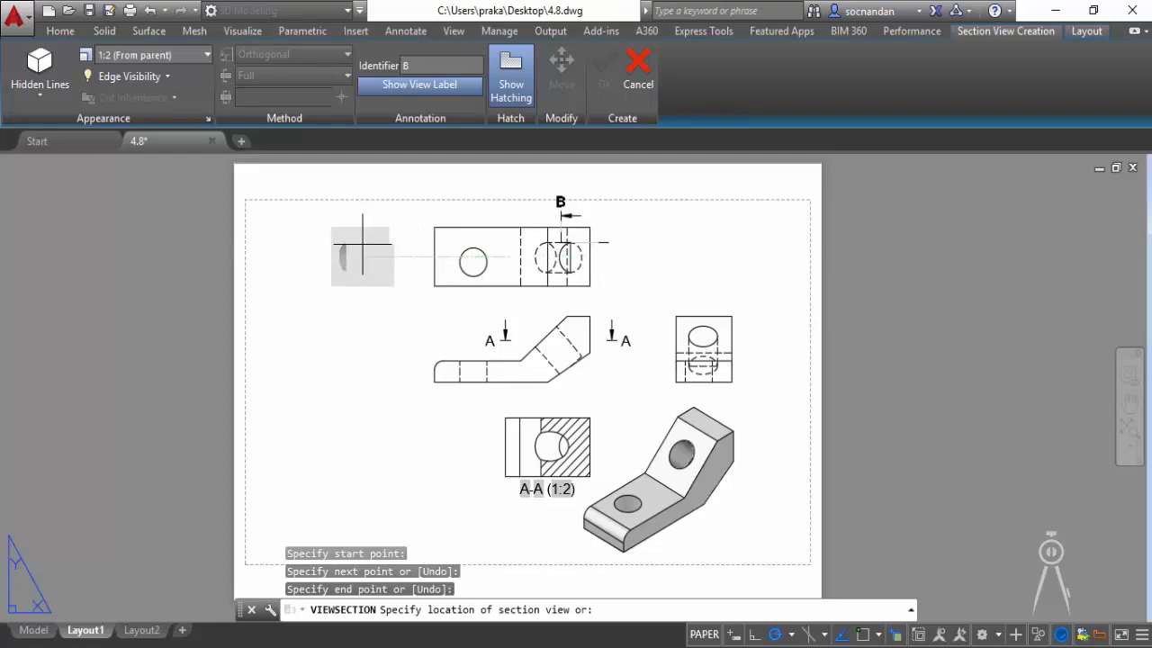
left_click(362, 257)
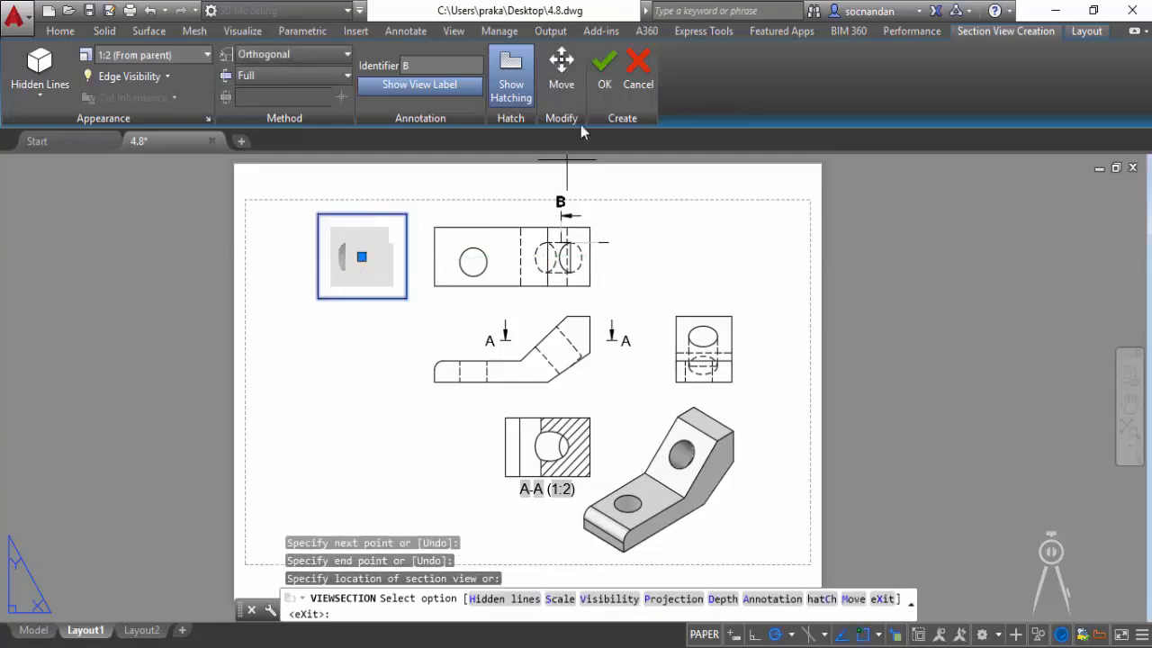
left_click(604, 72)
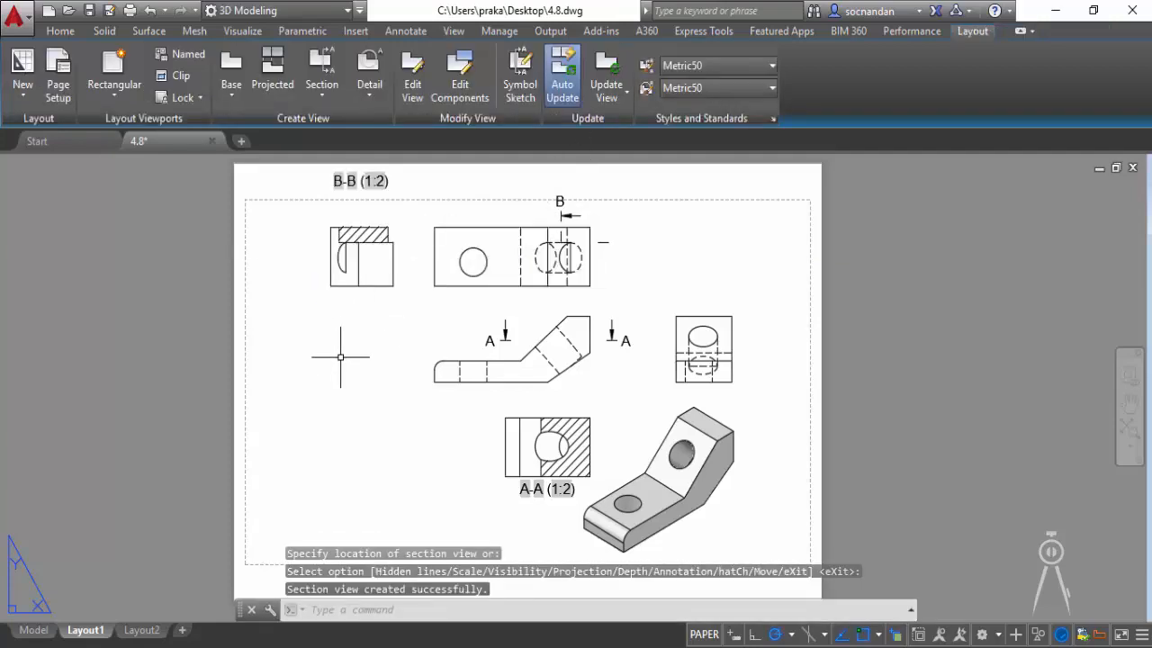
Step: Move the B-B section label straight down to just below its half section view
left_click(360, 183)
left_click(362, 187)
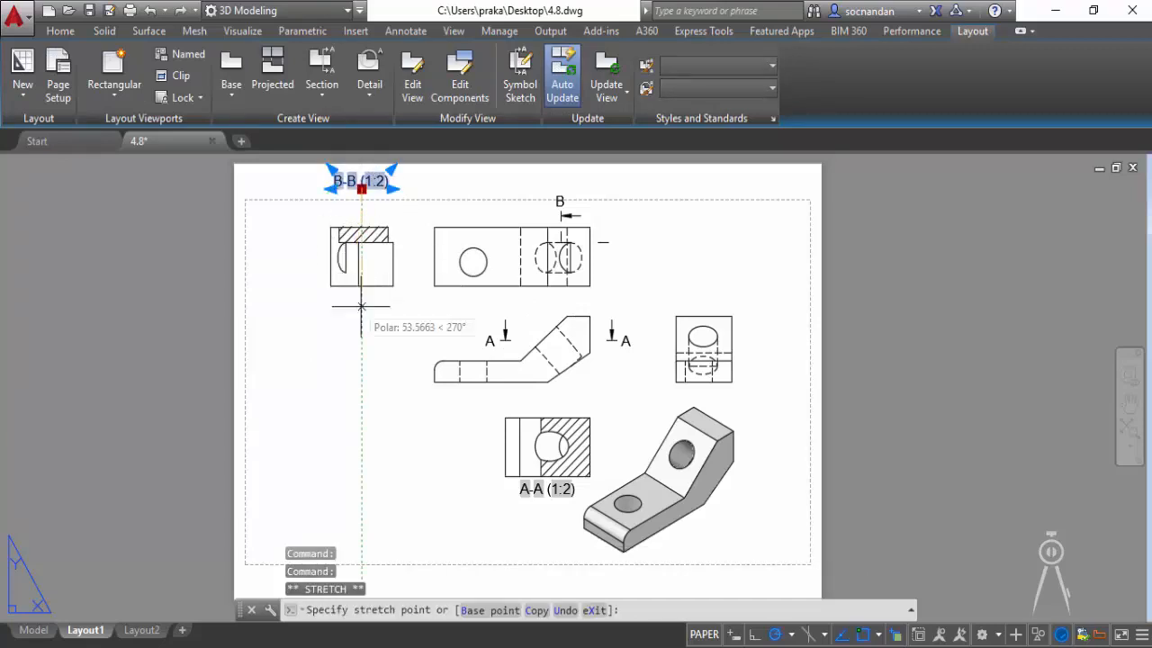
left_click(361, 305)
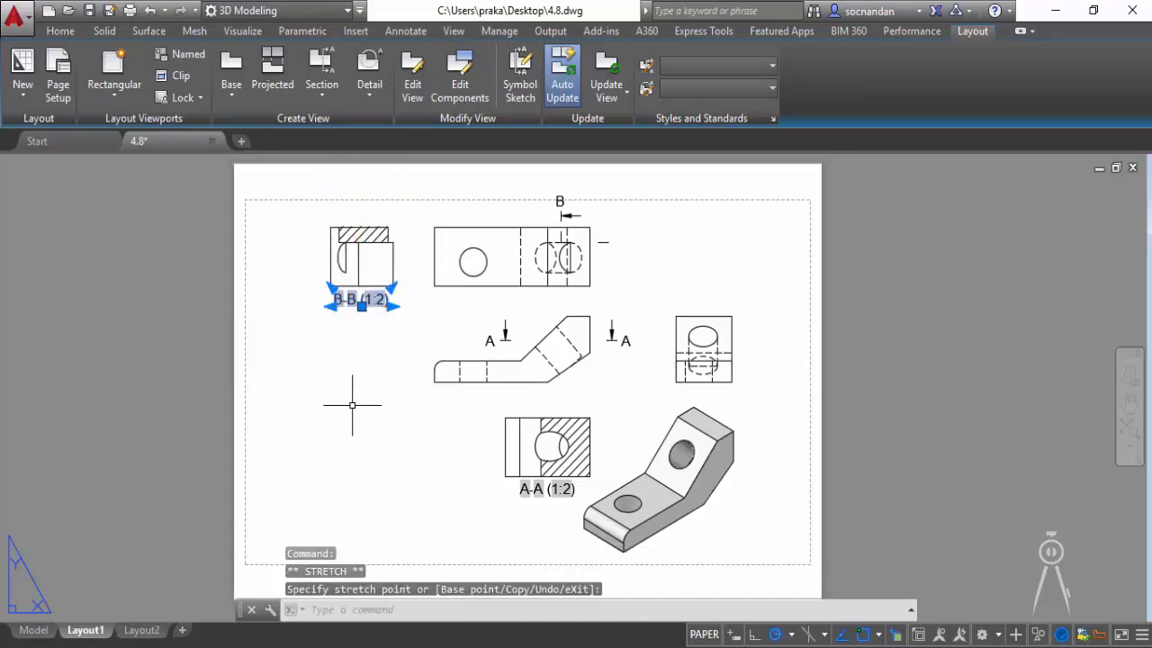
key("Escape")
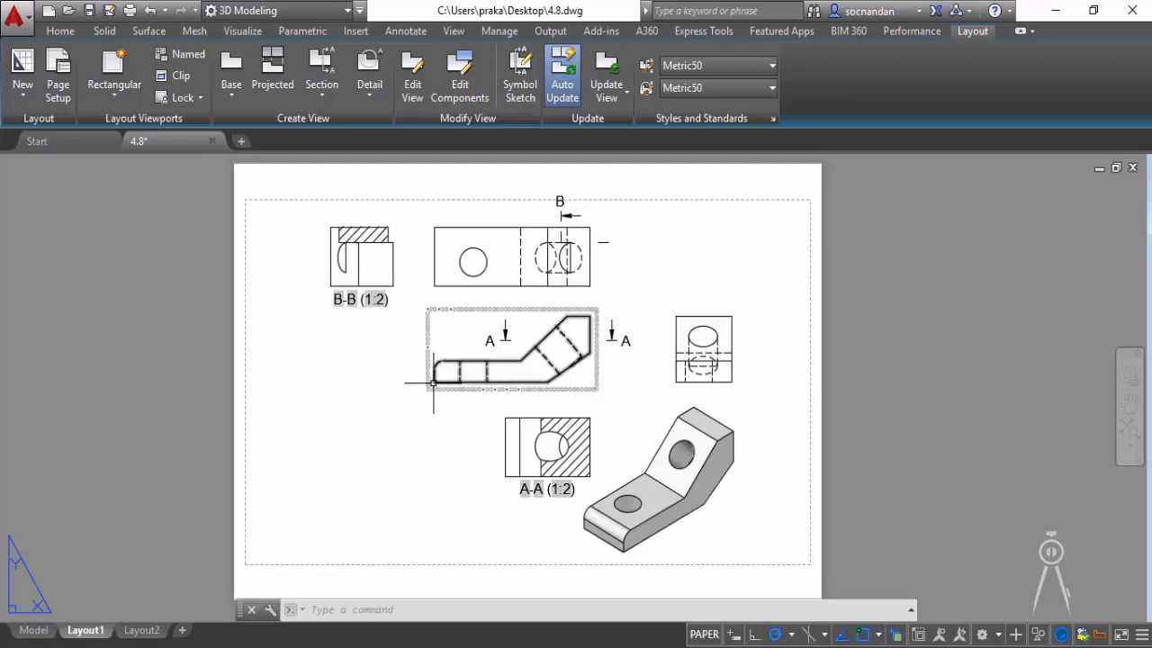
Step: Create a circular detail view of the front view's rounded corner and place it below and outside that corner, under the half section view
left_click(370, 86)
left_click(410, 125)
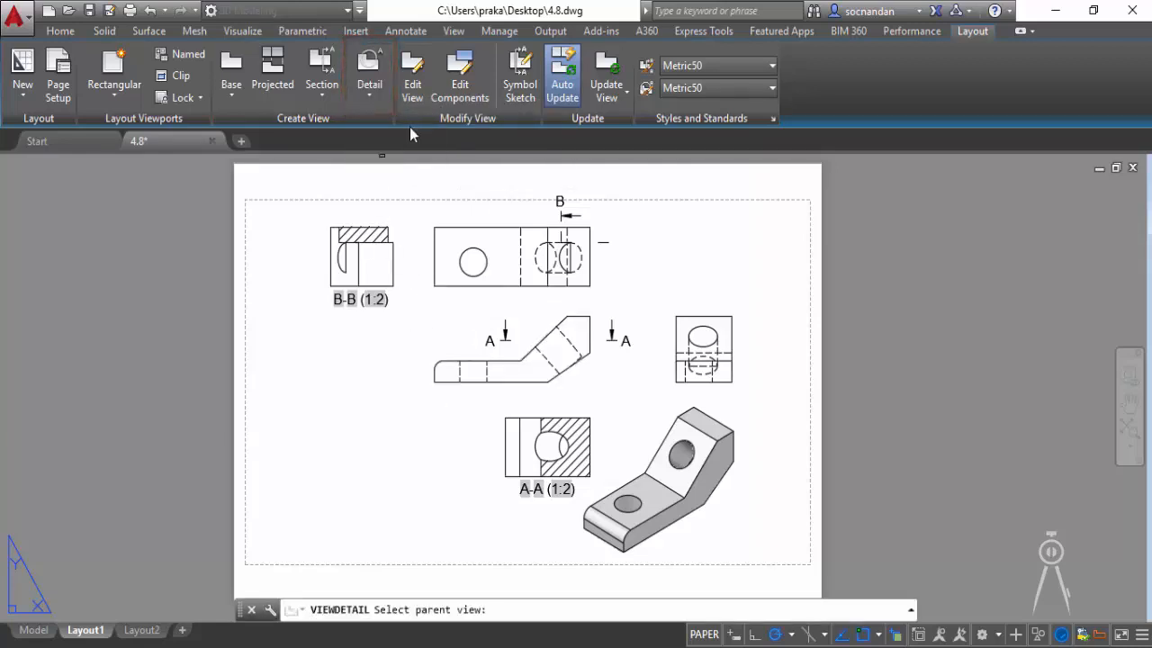
left_click(457, 360)
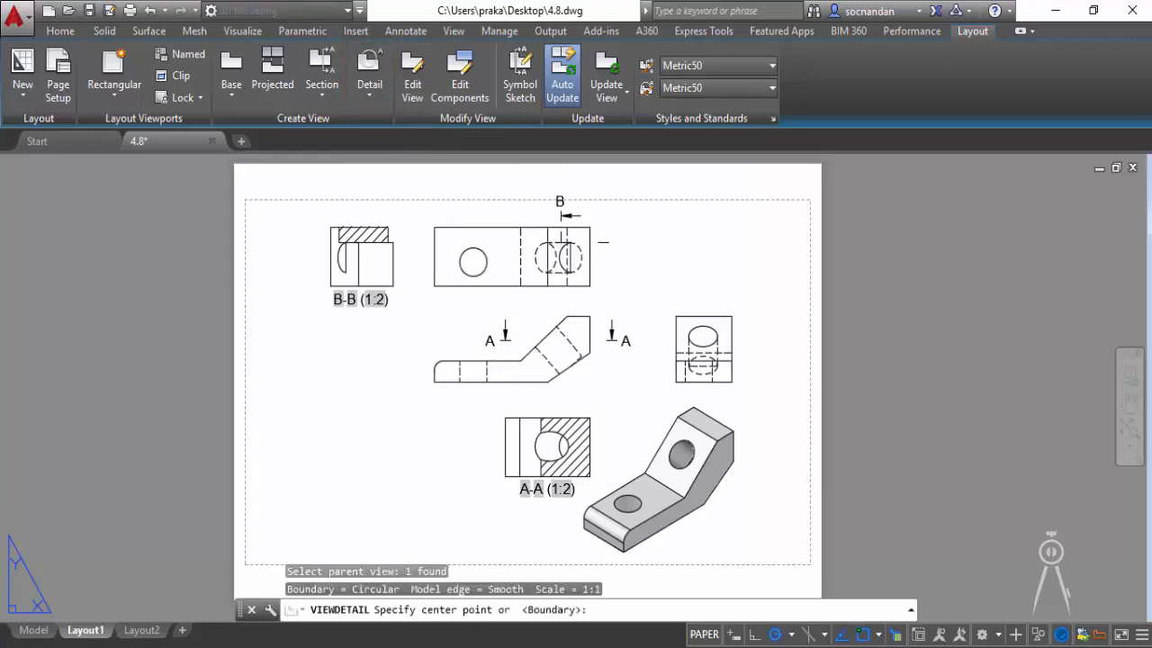
left_click(442, 369)
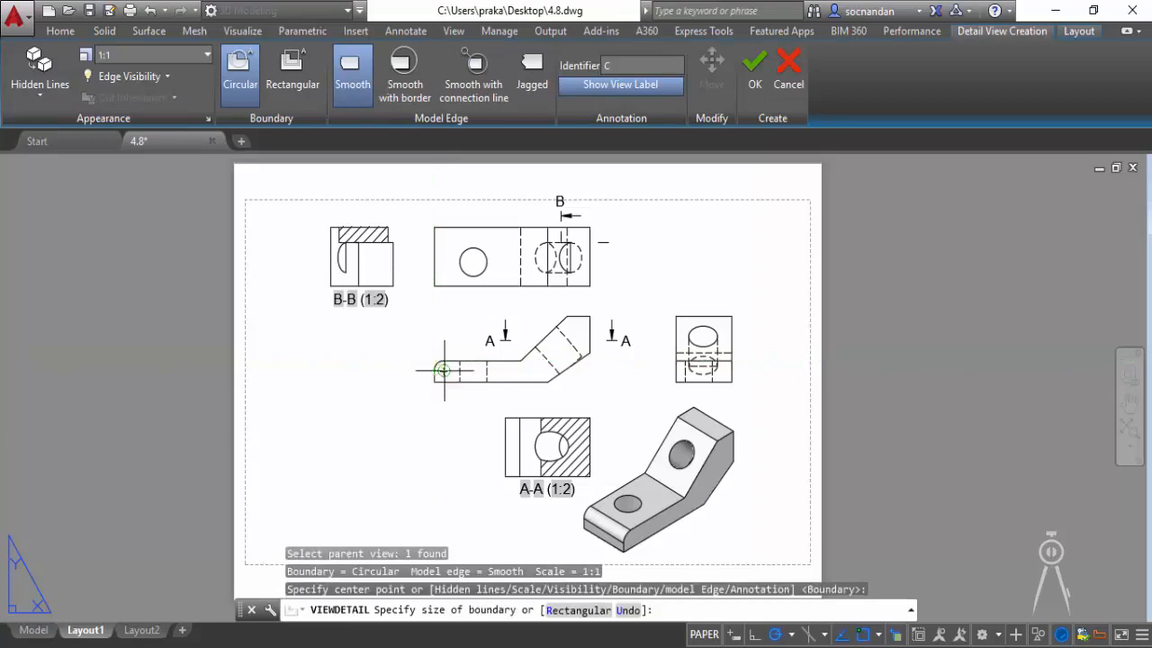
left_click(443, 369)
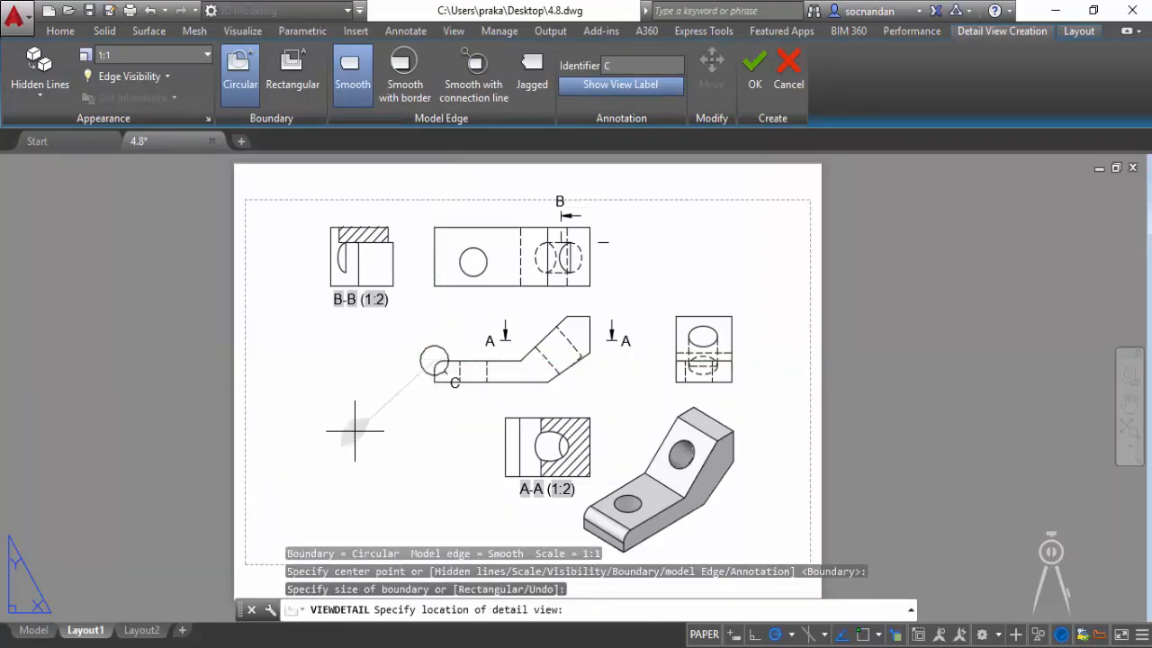
left_click(353, 427)
left_click(755, 72)
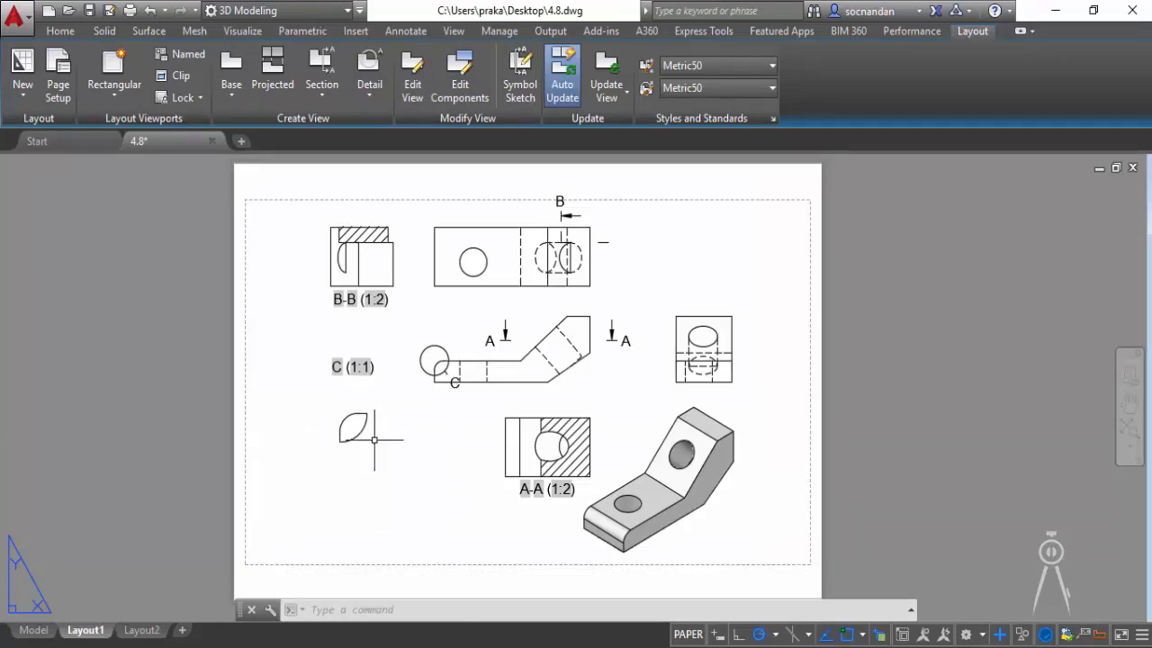
Step: Move the detail view's label C from above to just below the detail view
left_click(356, 369)
left_click(353, 373)
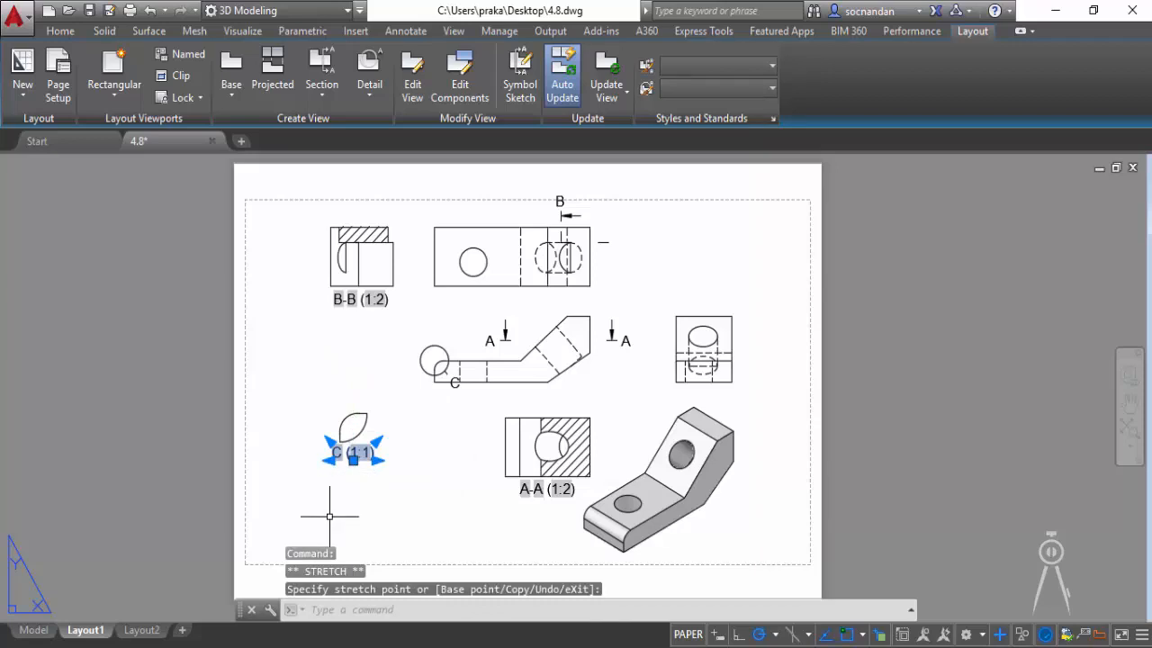
key("Escape")
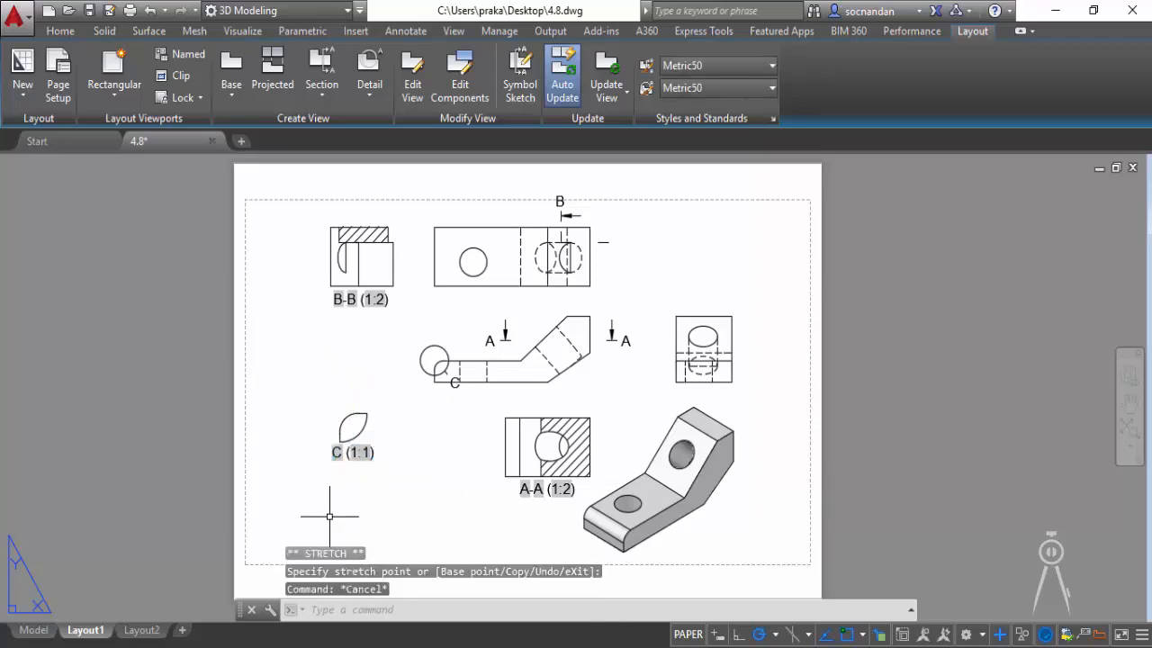
Step: Set the detail view's scale to 4:1 and move the enlarged view down, clear of the front view's detail circle
left_click(359, 429)
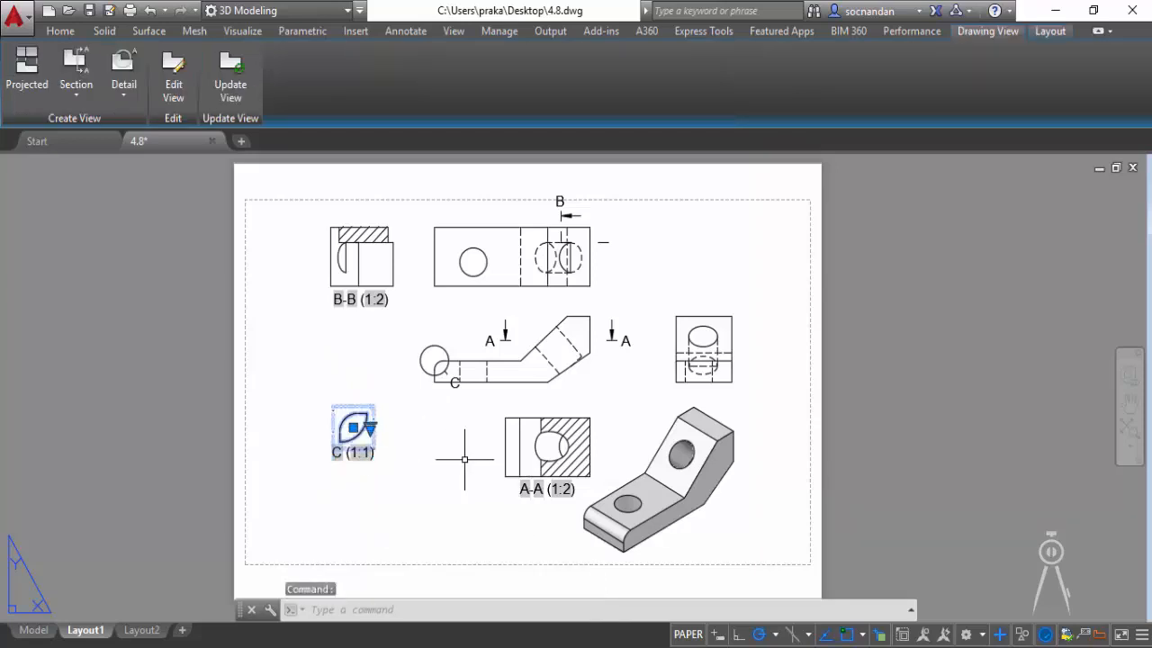
left_click(370, 430)
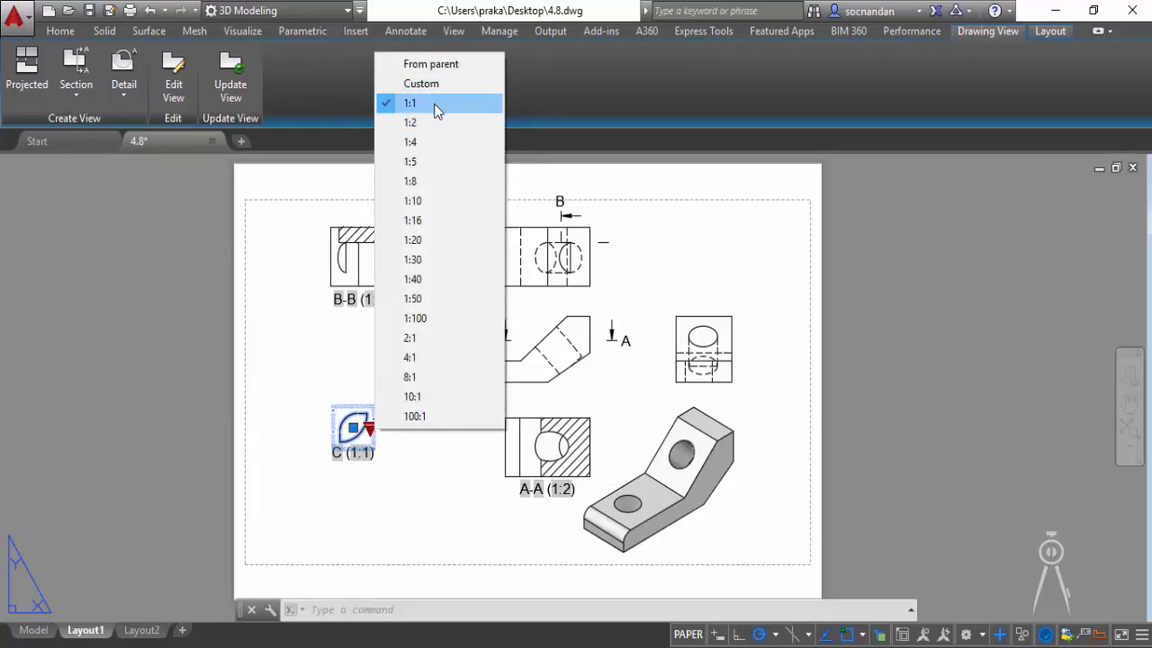
left_click(448, 360)
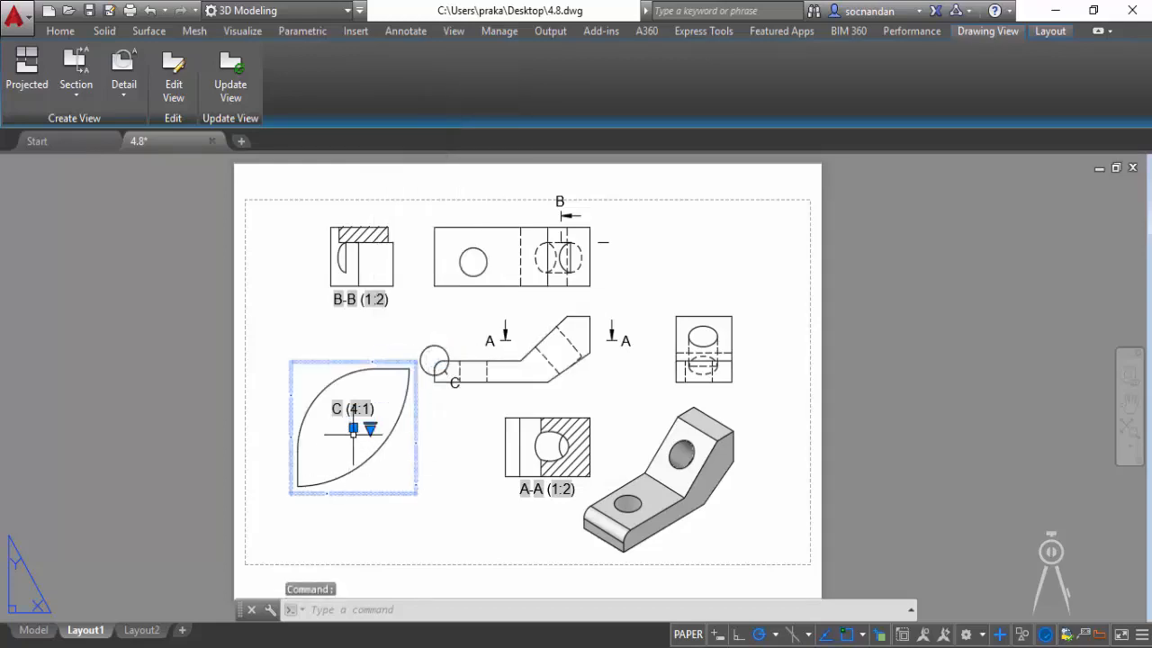
left_click(352, 427)
left_click(353, 470)
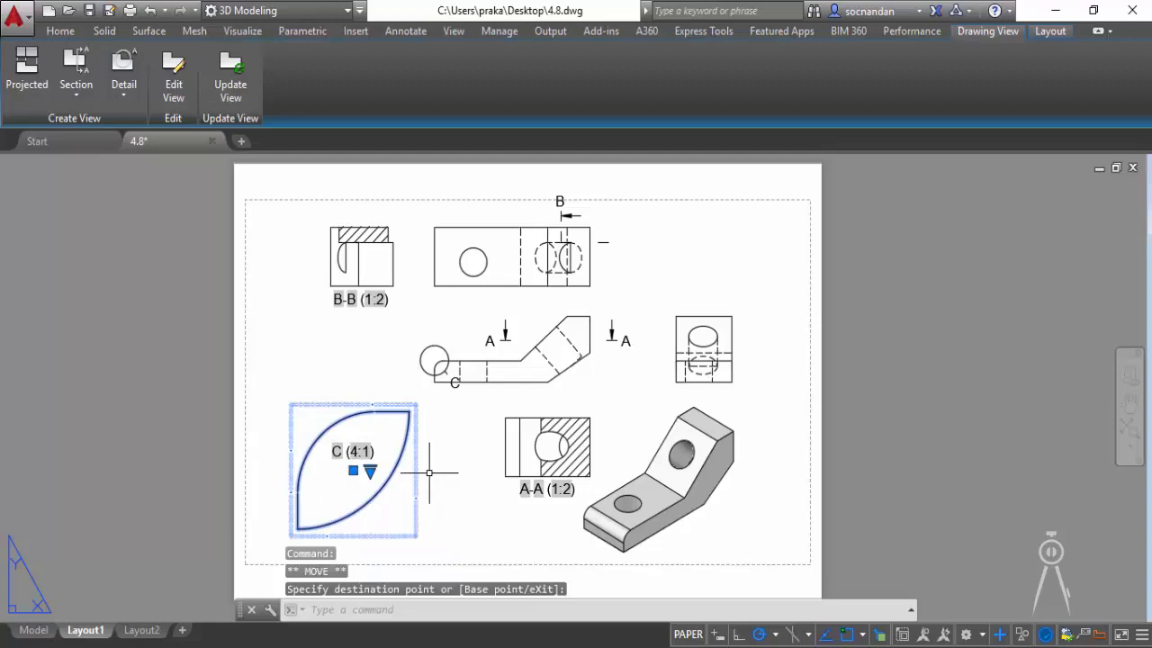
key("Escape")
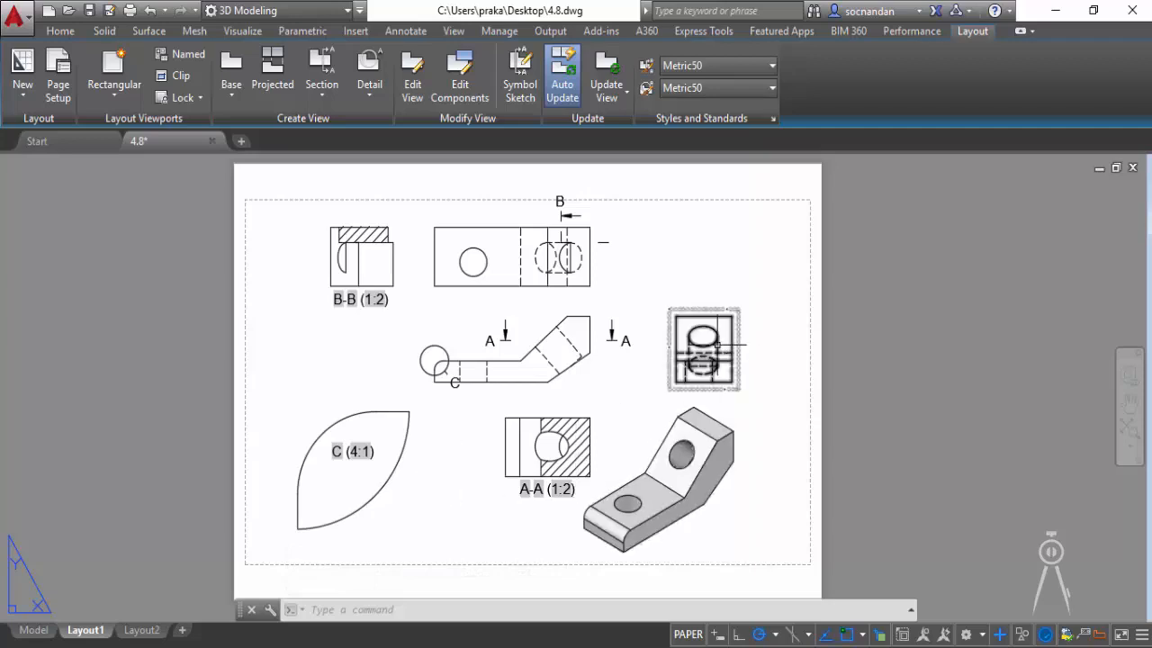
Step: Try the side view at a scale of 2:1 and set its scale to 1:1 instead
left_click(722, 352)
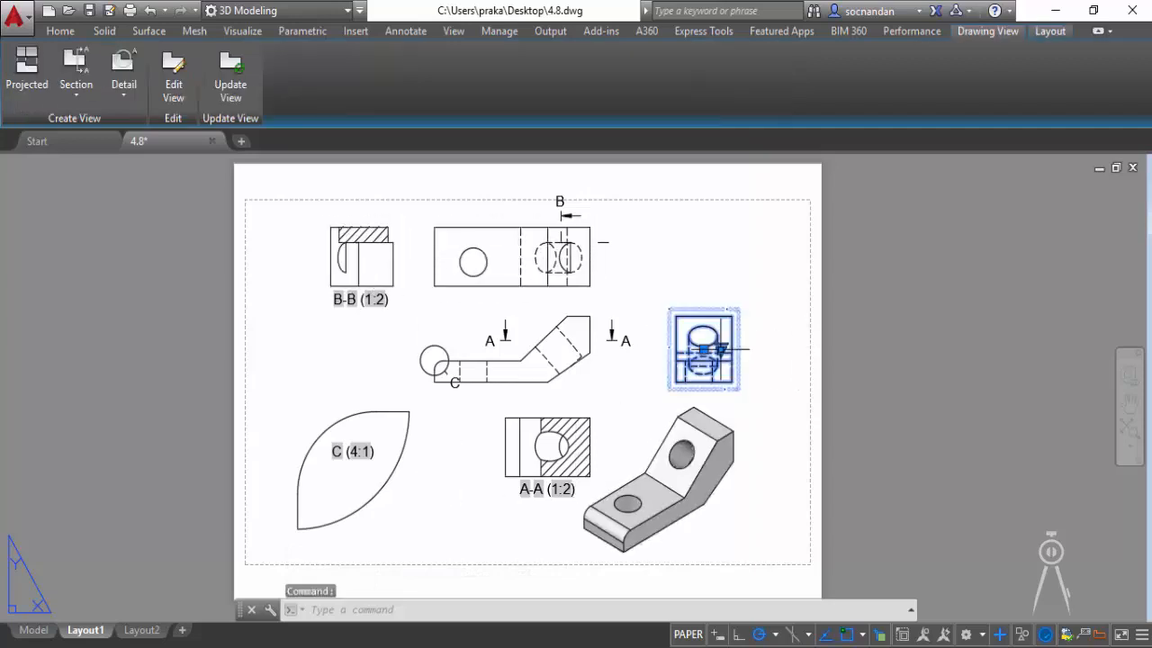
left_click(719, 353)
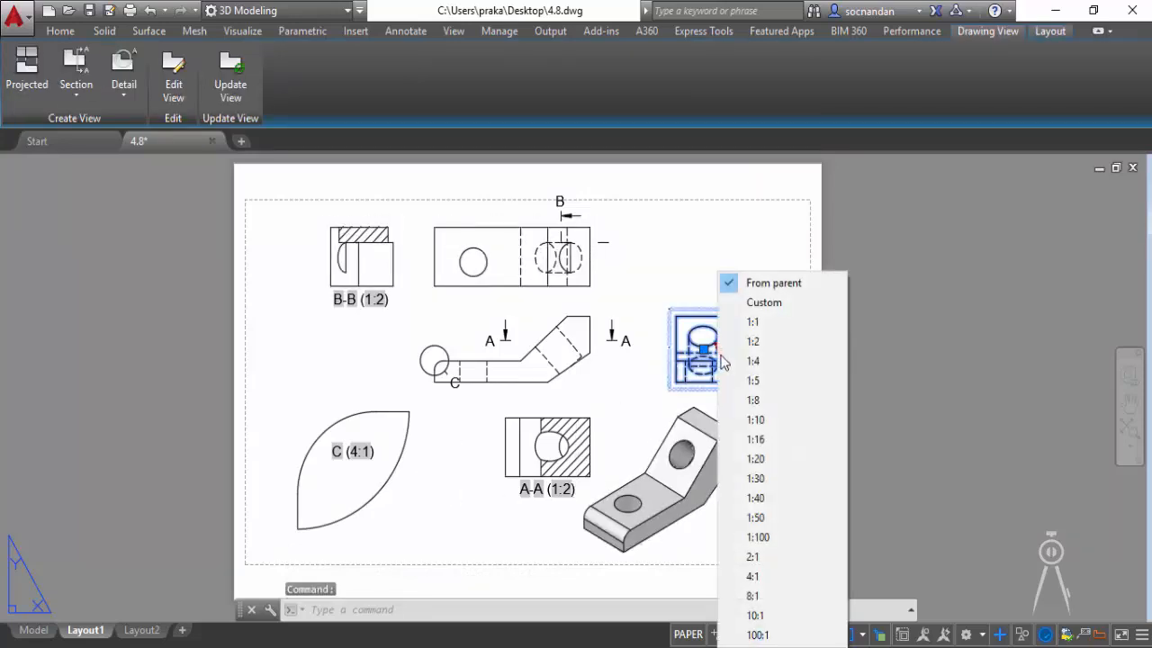
left_click(752, 556)
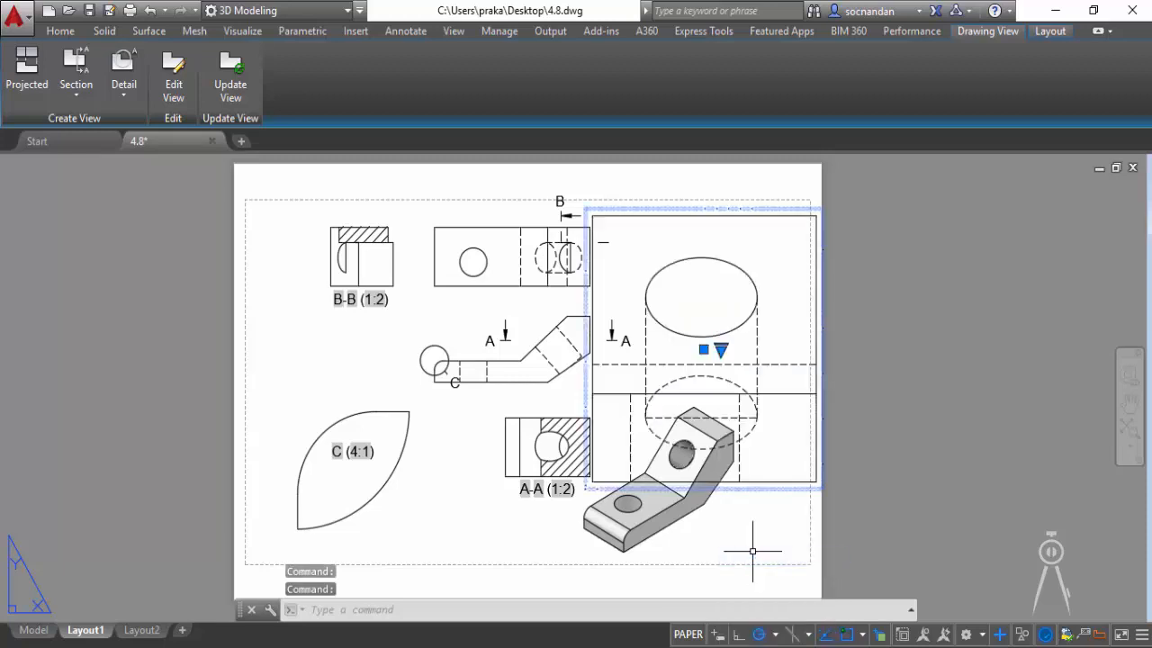
left_click(721, 351)
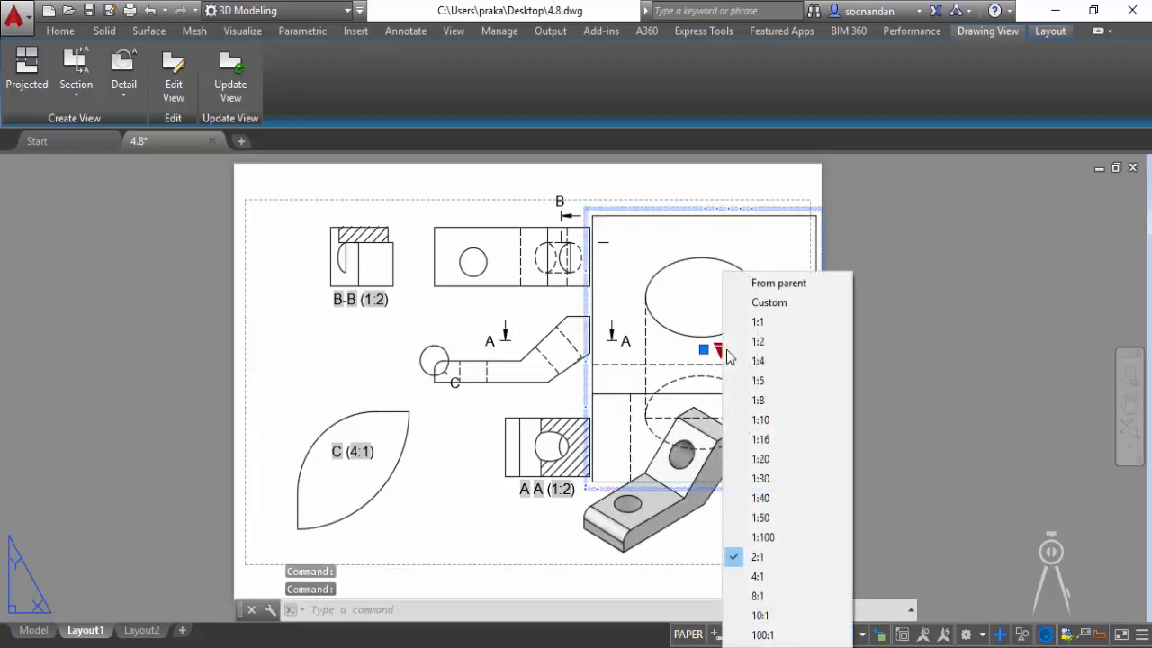
left_click(758, 321)
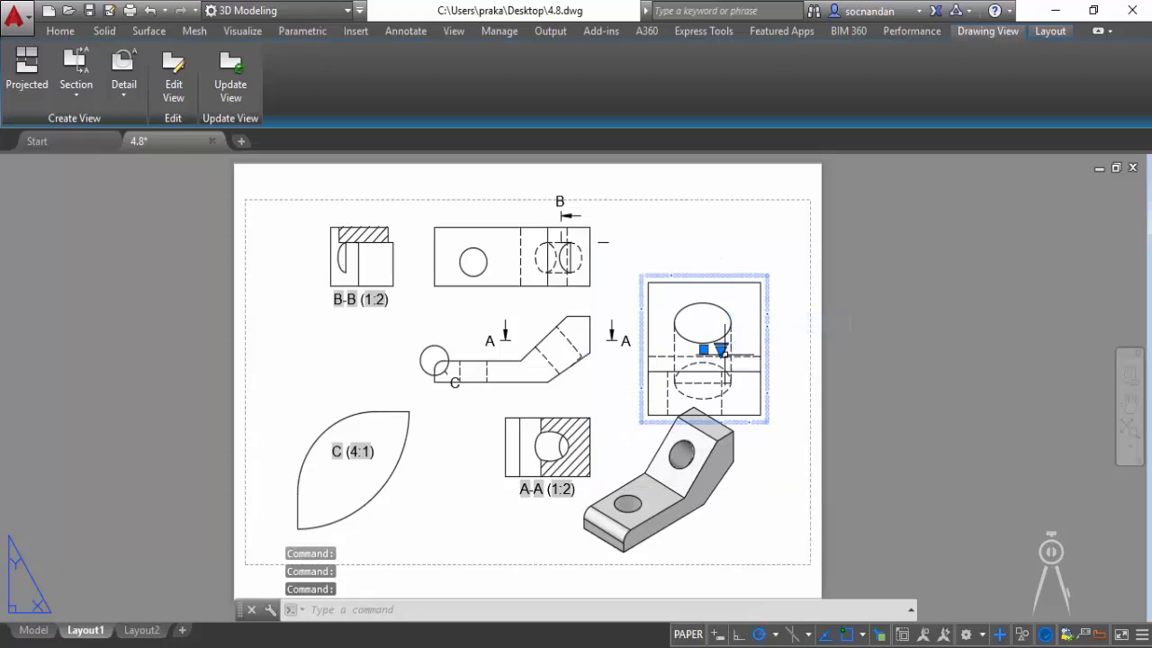
Step: Set the side view's scale to 1:2 (From parent) so it follows its parent view, and deselect the view
left_click(721, 351)
left_click(760, 280)
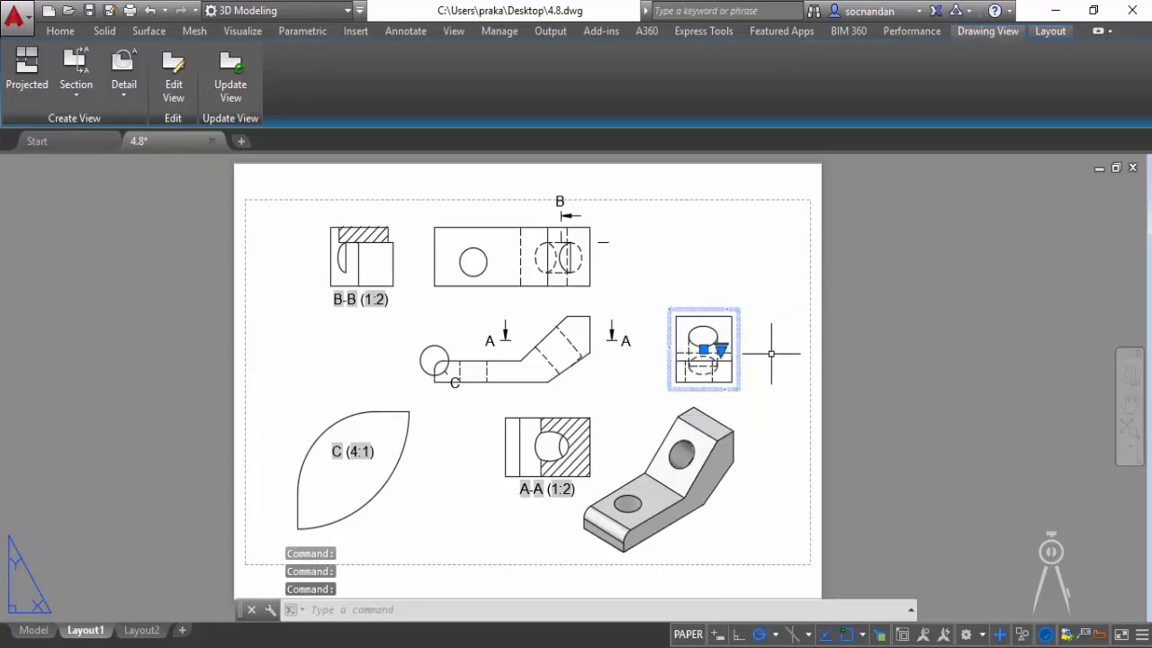
key("Escape")
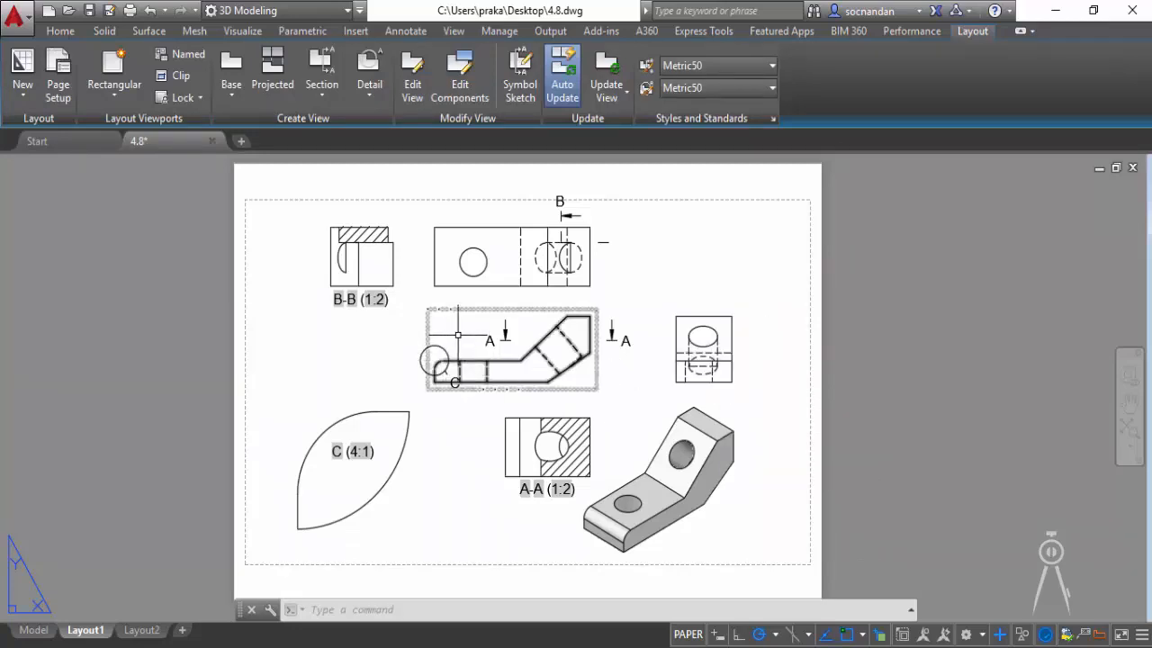
Step: Edit the side view to display its tangent edges, toggling them off and on again to compare, and accept the change
mouse_move(458, 335)
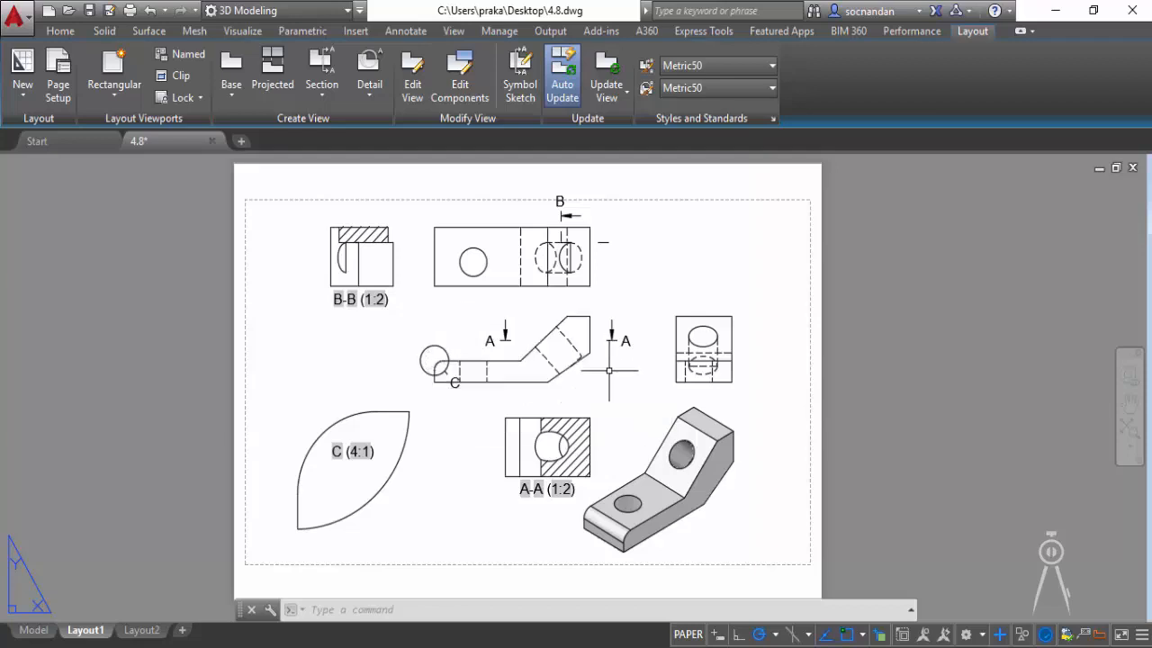
left_click(703, 353)
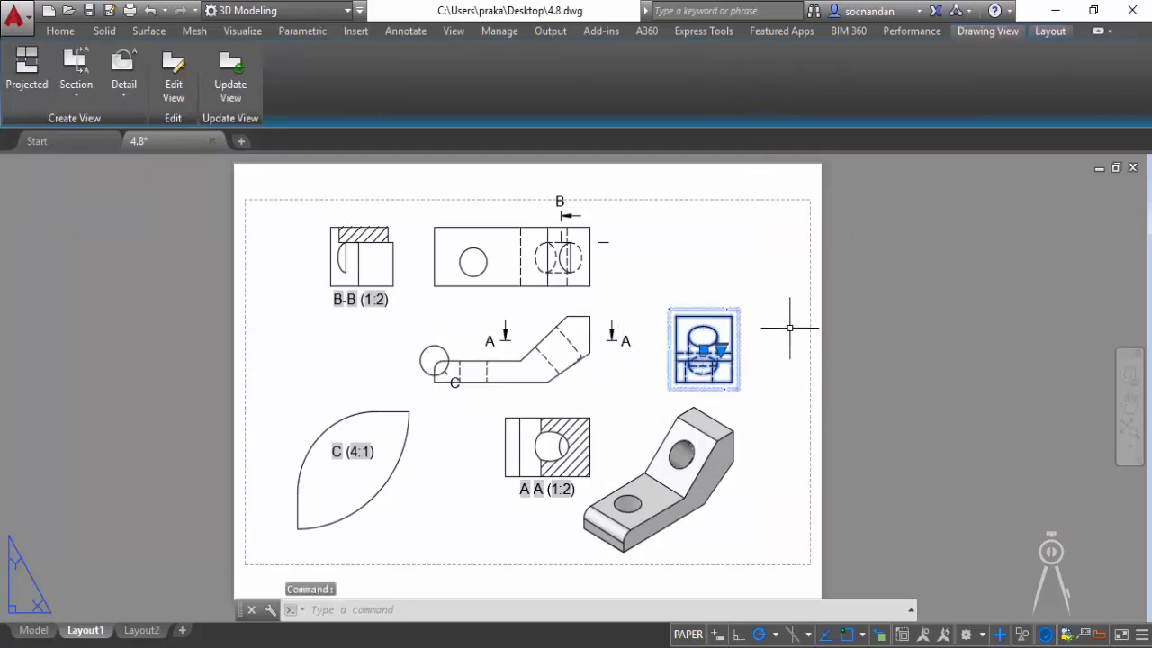
left_click(174, 81)
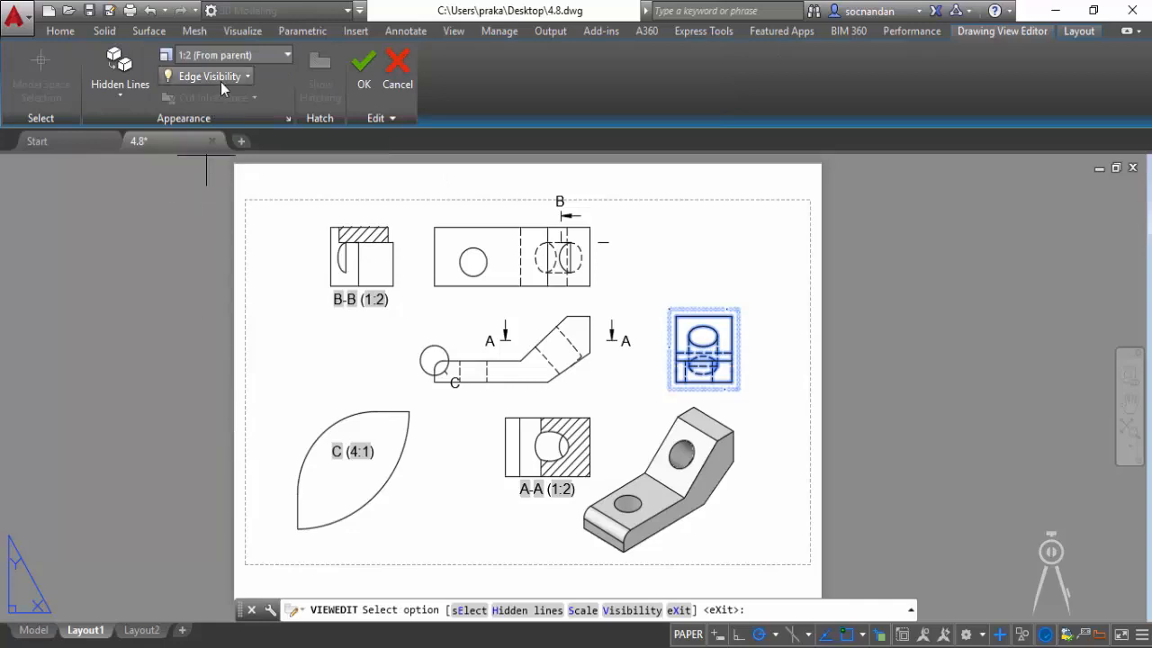
left_click(246, 77)
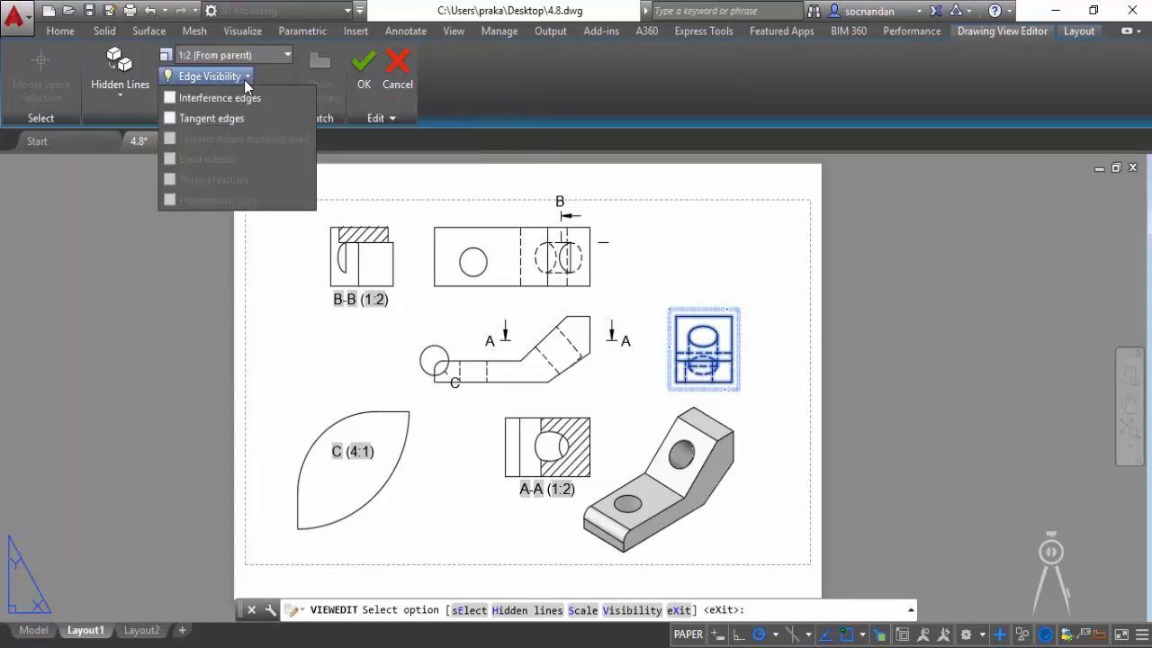
left_click(183, 120)
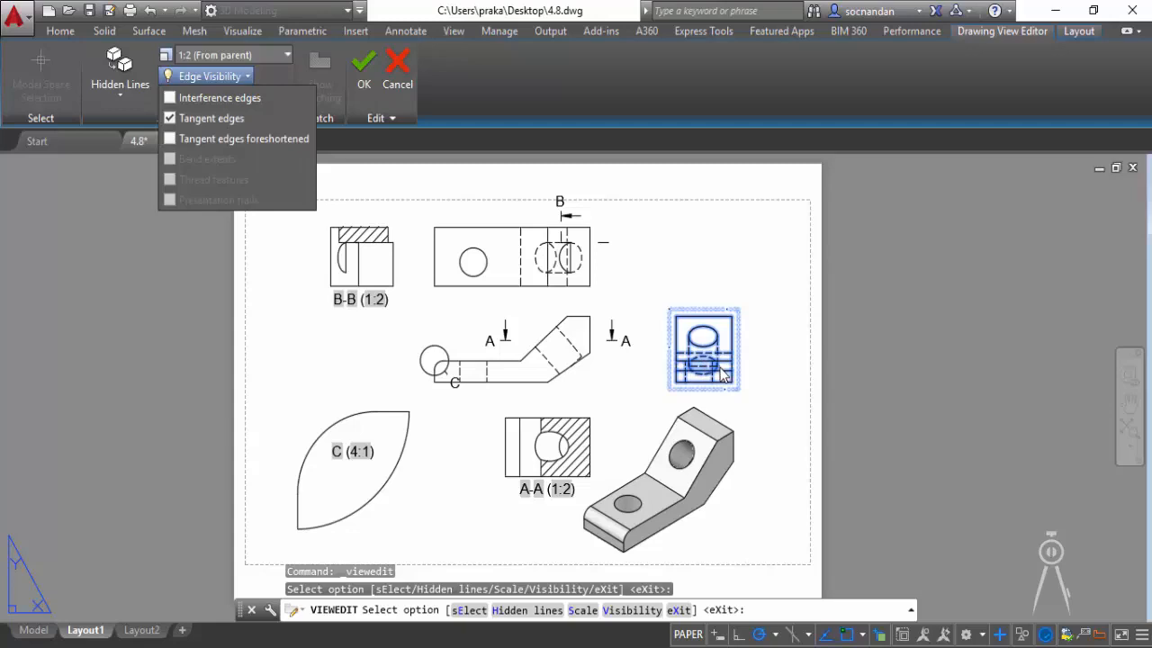
left_click(215, 121)
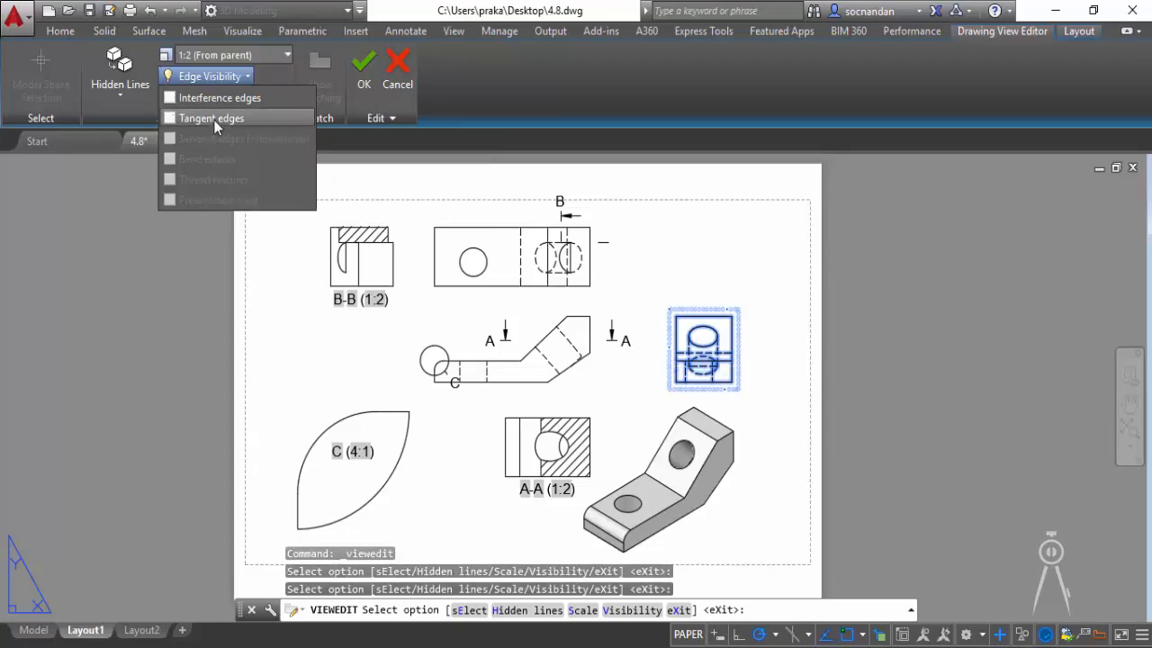
left_click(214, 118)
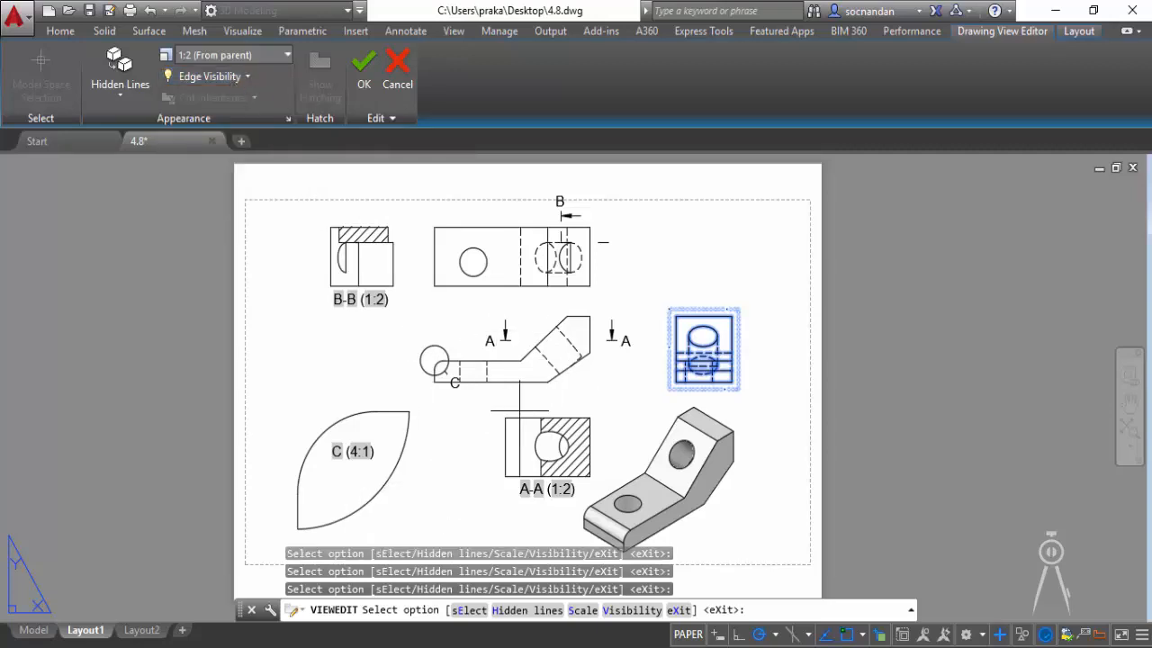
left_click(364, 78)
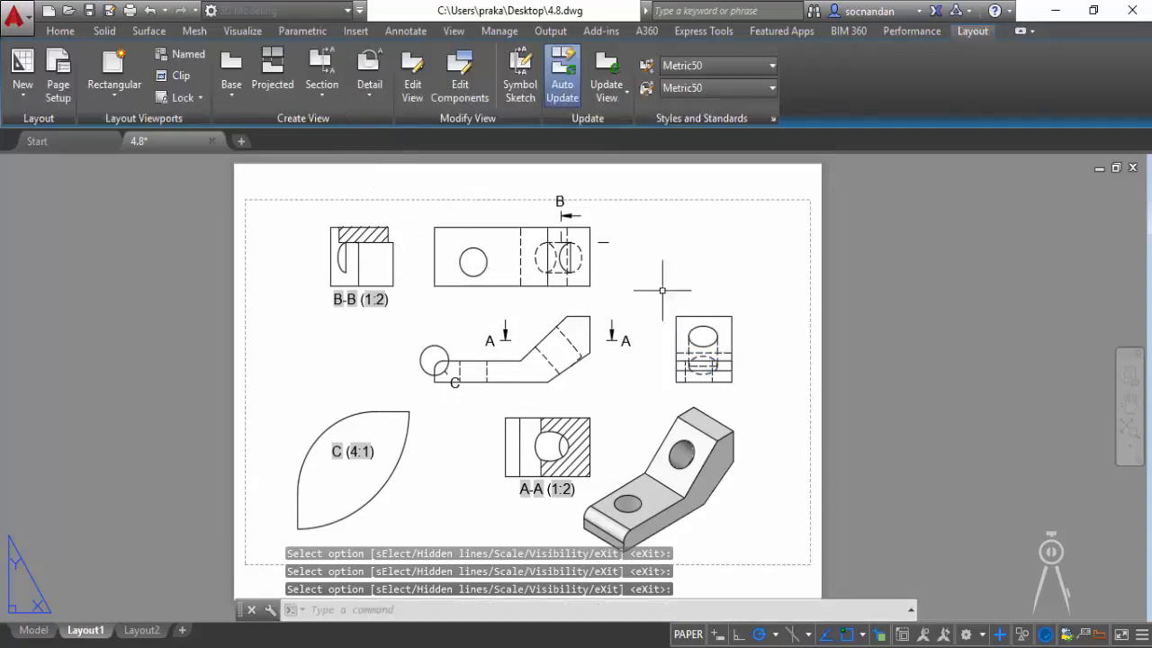